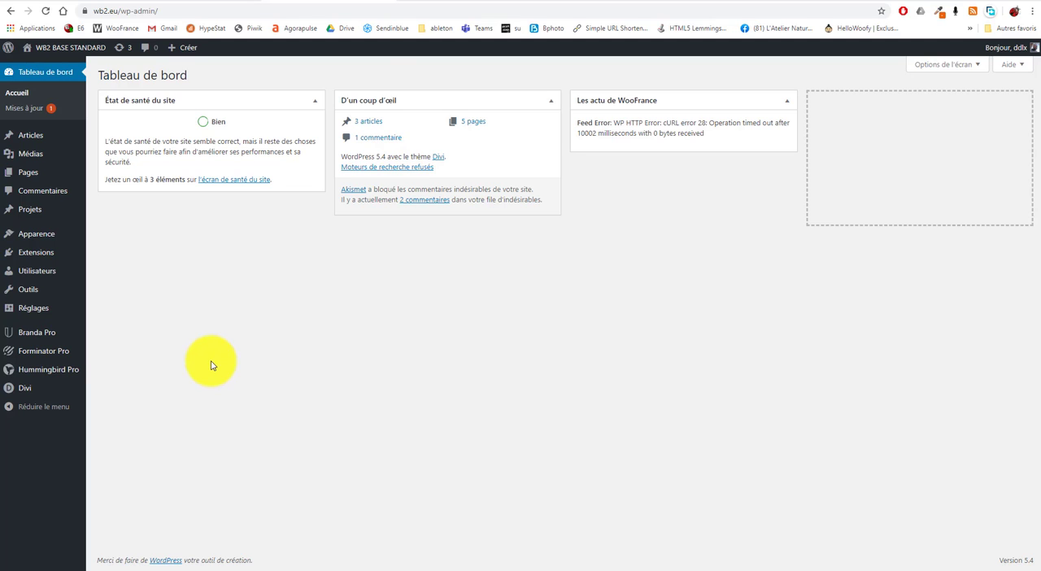
Open the public site in a new tab and examine the home page and the Contact page's sign-up form
{"action": "mouse_move", "coordinate": [96, 57]}
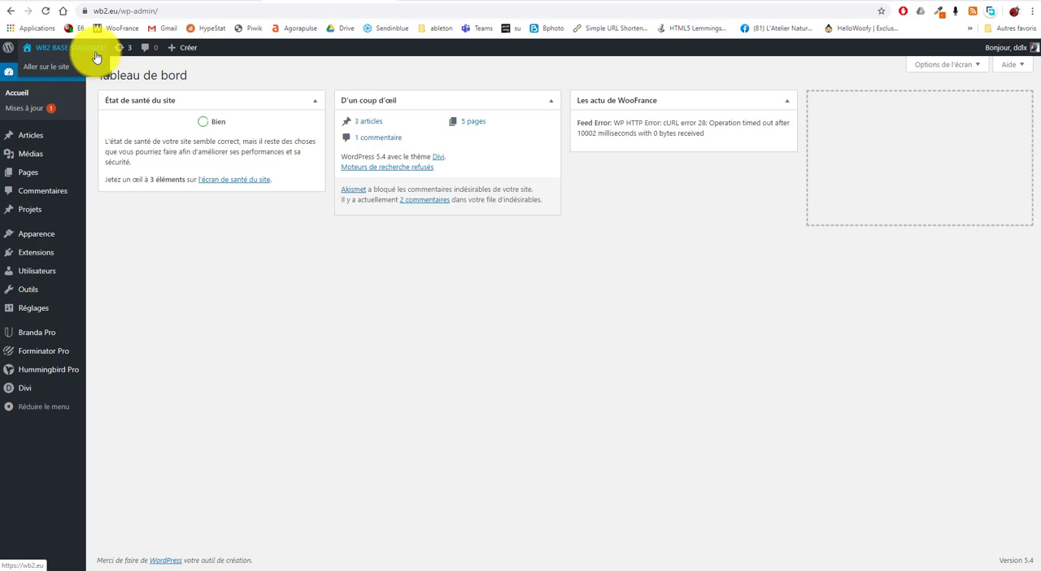
{"action": "right_click", "coordinate": [62, 69]}
{"action": "left_click", "coordinate": [122, 75]}
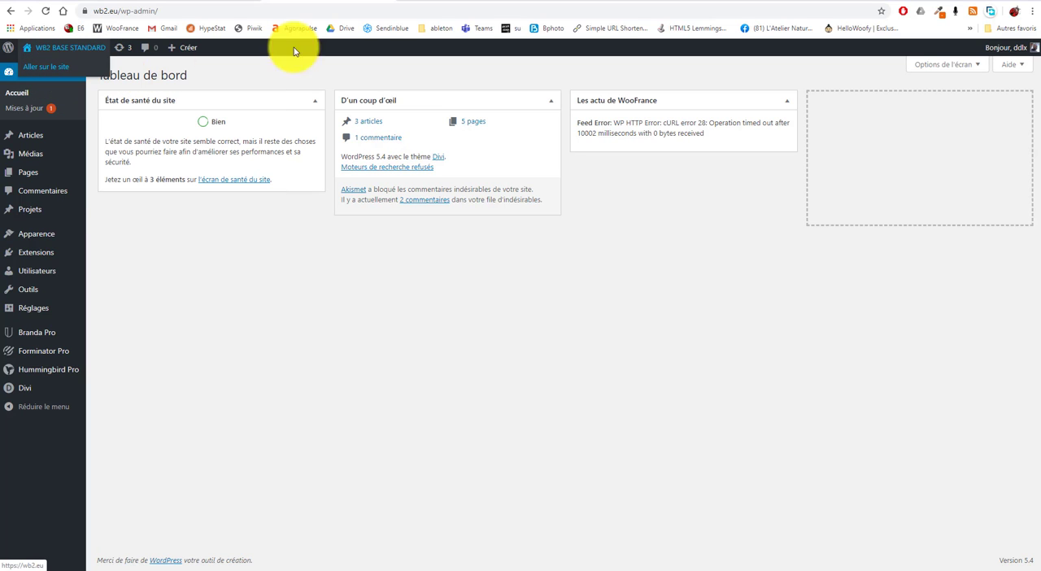
{"action": "left_click", "coordinate": [464, 2]}
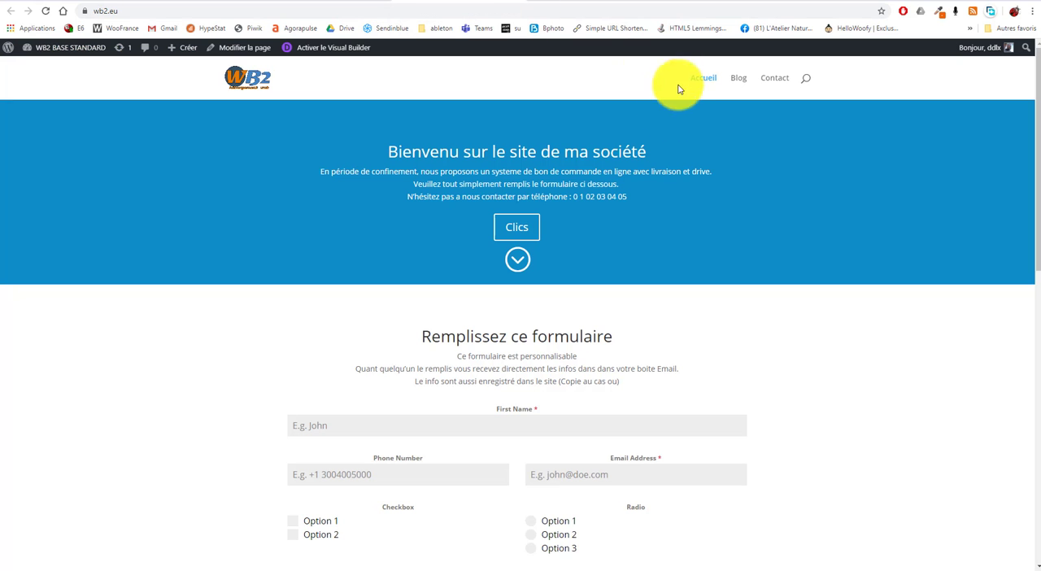
{"action": "left_click", "coordinate": [778, 79]}
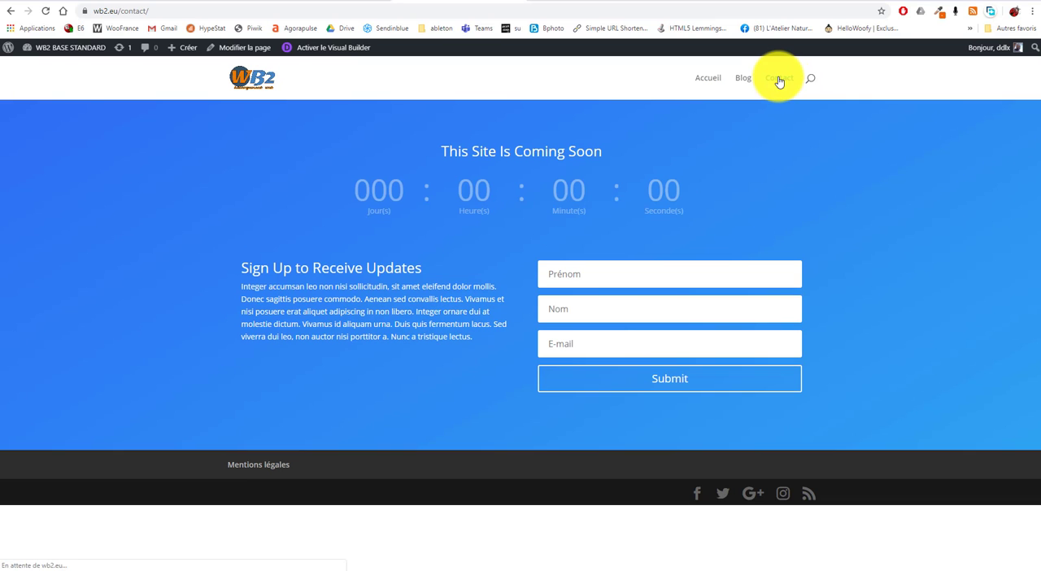
{"action": "left_click", "coordinate": [606, 307]}
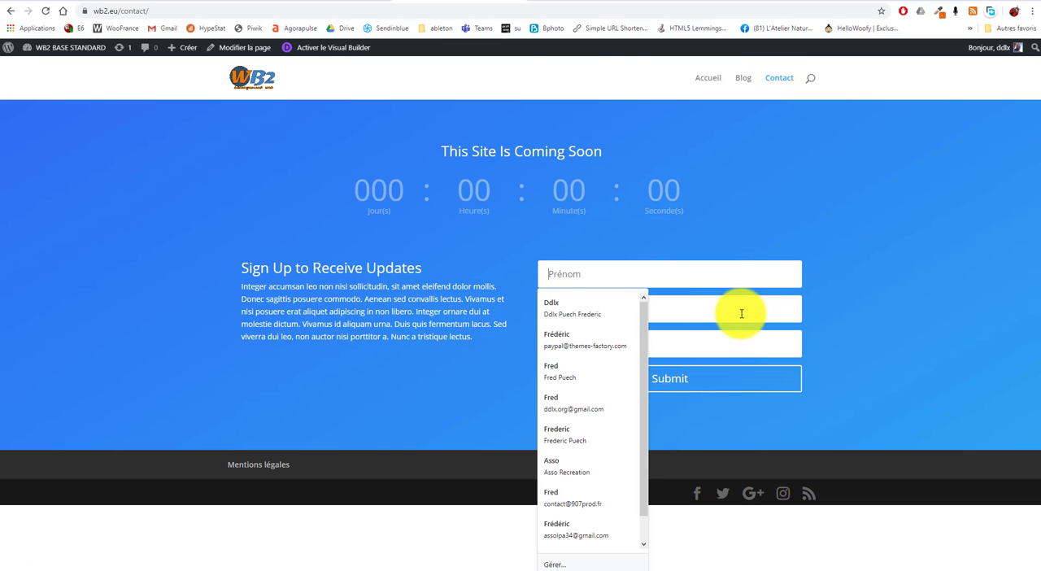
{"action": "left_click", "coordinate": [984, 323]}
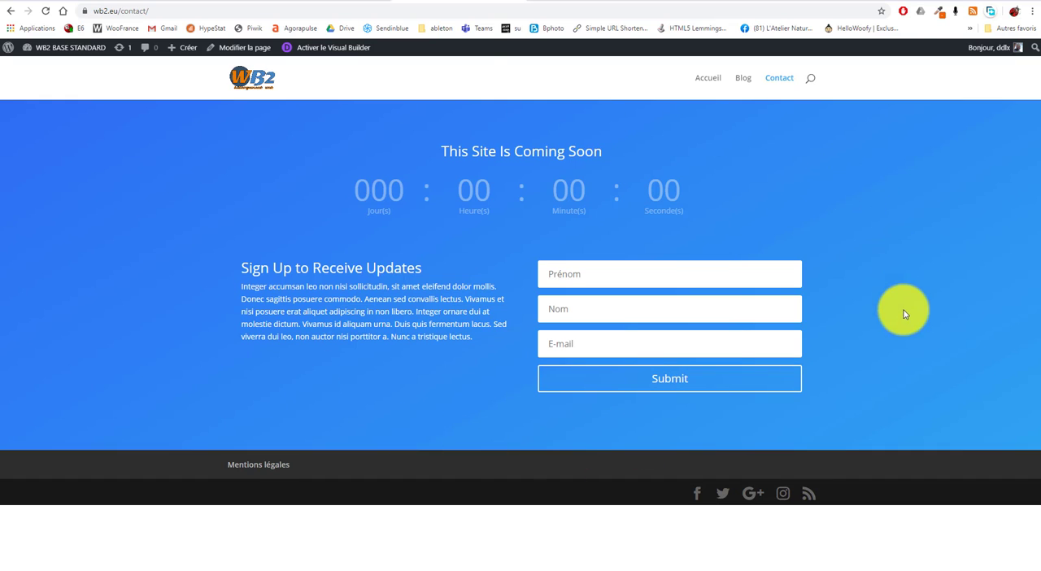
Return to the WordPress admin and review the Forms, Polls and Quizzes sections on the Forminator Pro dashboard
{"action": "left_click", "coordinate": [319, 1]}
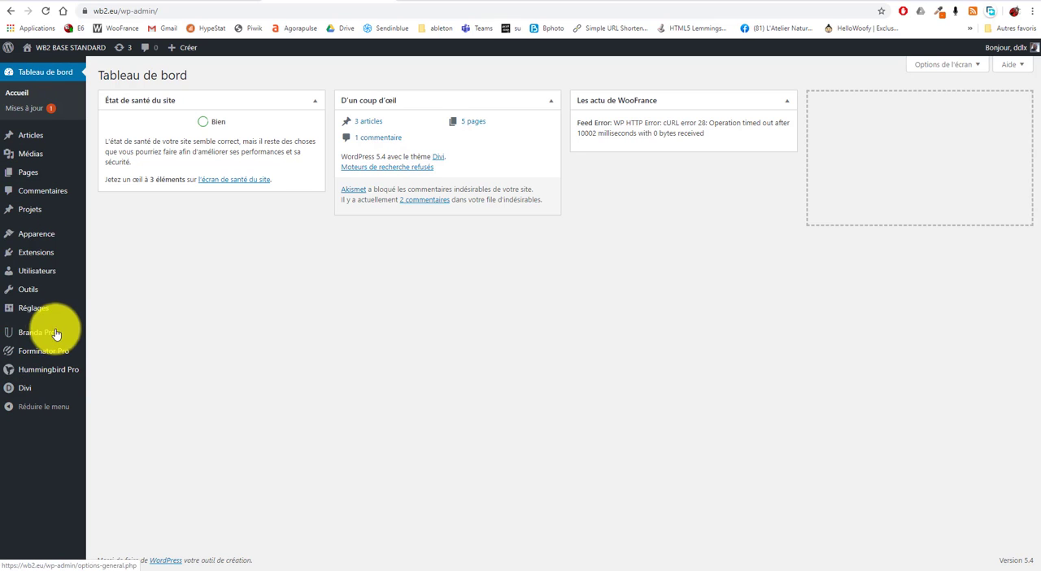
{"action": "mouse_move", "coordinate": [59, 343]}
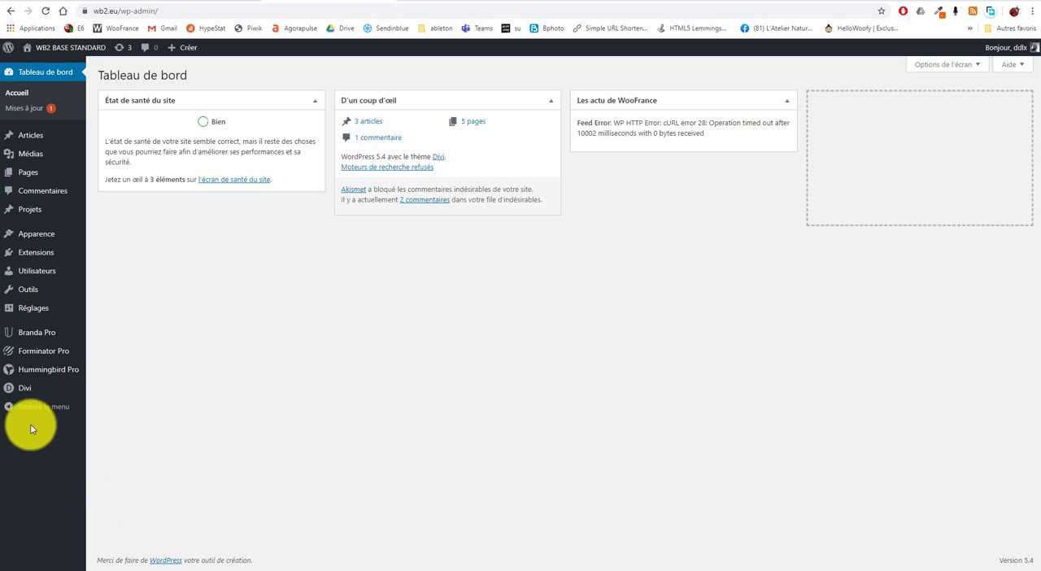
{"action": "mouse_move", "coordinate": [30, 391]}
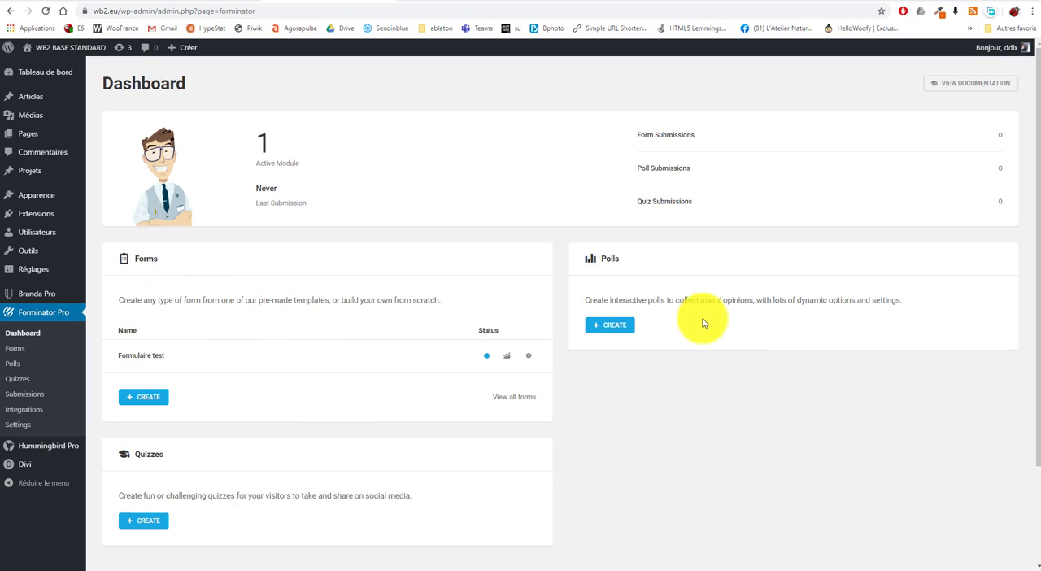
{"action": "left_click_drag", "start_coordinate": [602, 261], "coordinate": [627, 262]}
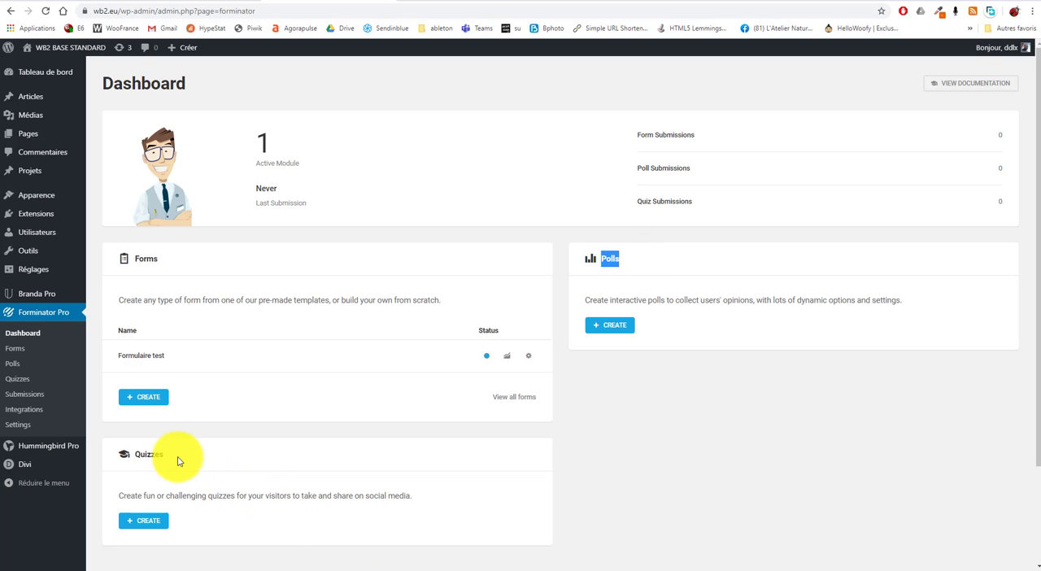
{"action": "left_click_drag", "start_coordinate": [170, 455], "coordinate": [127, 455]}
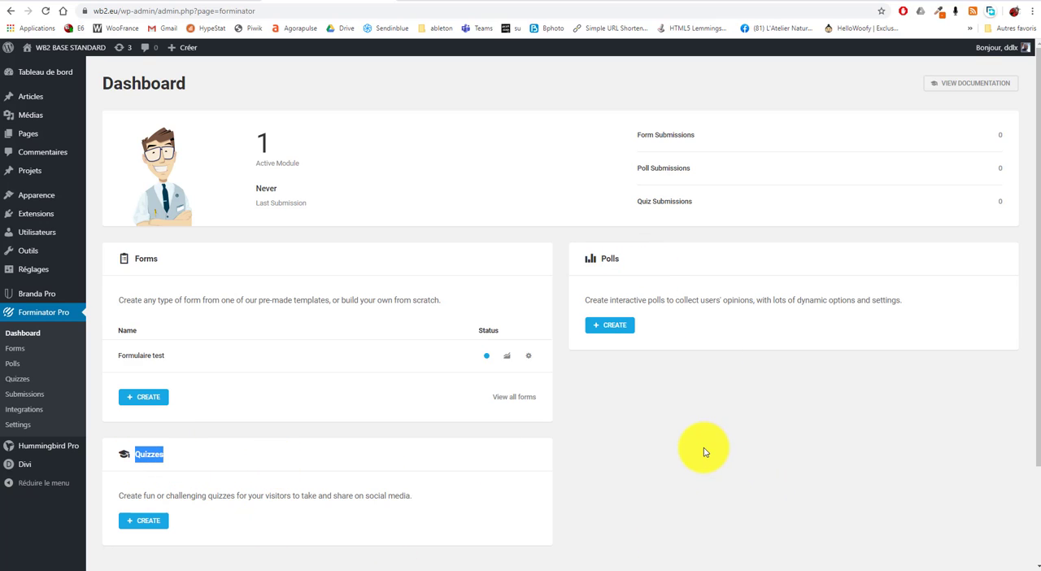
{"action": "left_click", "coordinate": [632, 479]}
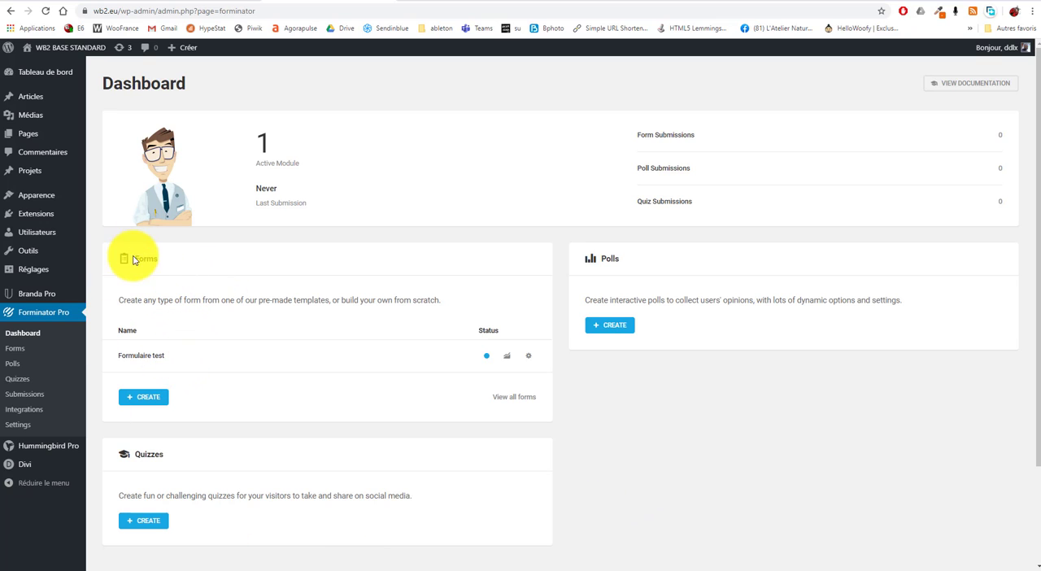
{"action": "left_click_drag", "start_coordinate": [166, 357], "coordinate": [113, 358]}
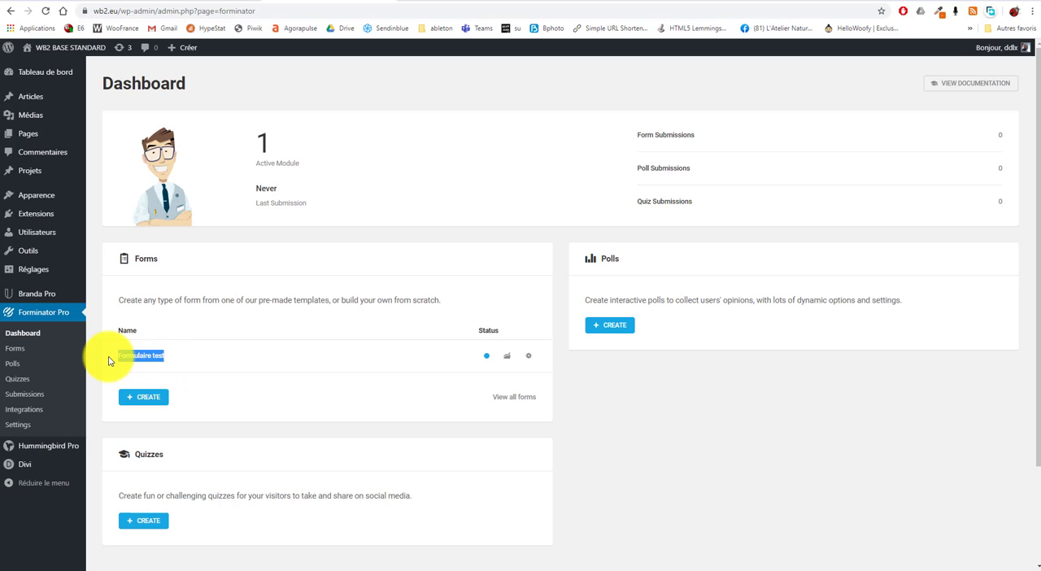
{"action": "left_click", "coordinate": [260, 398]}
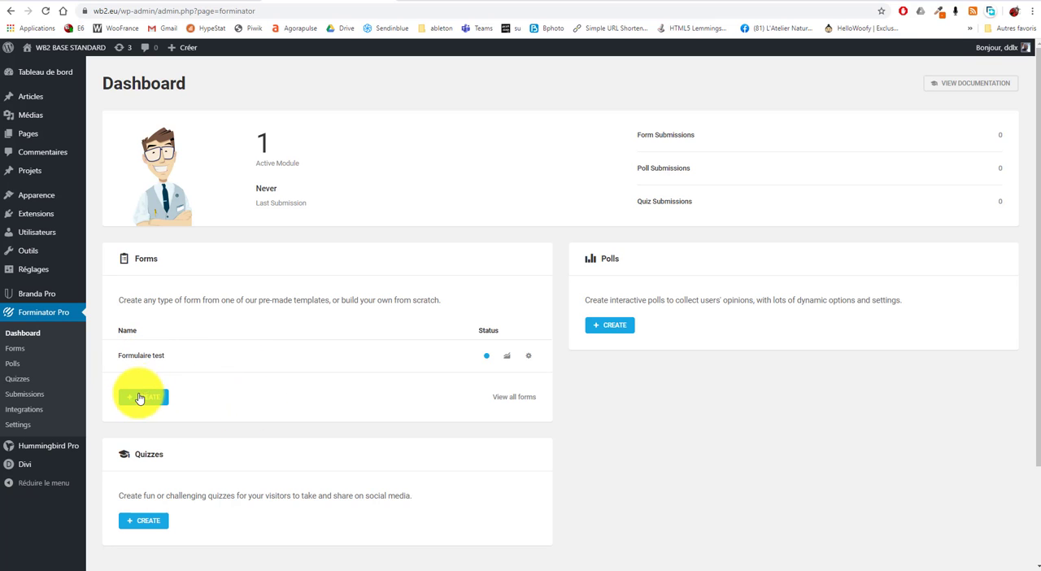
Create a new form from the Blank template and name it Formulaire 2
{"action": "left_click", "coordinate": [142, 400]}
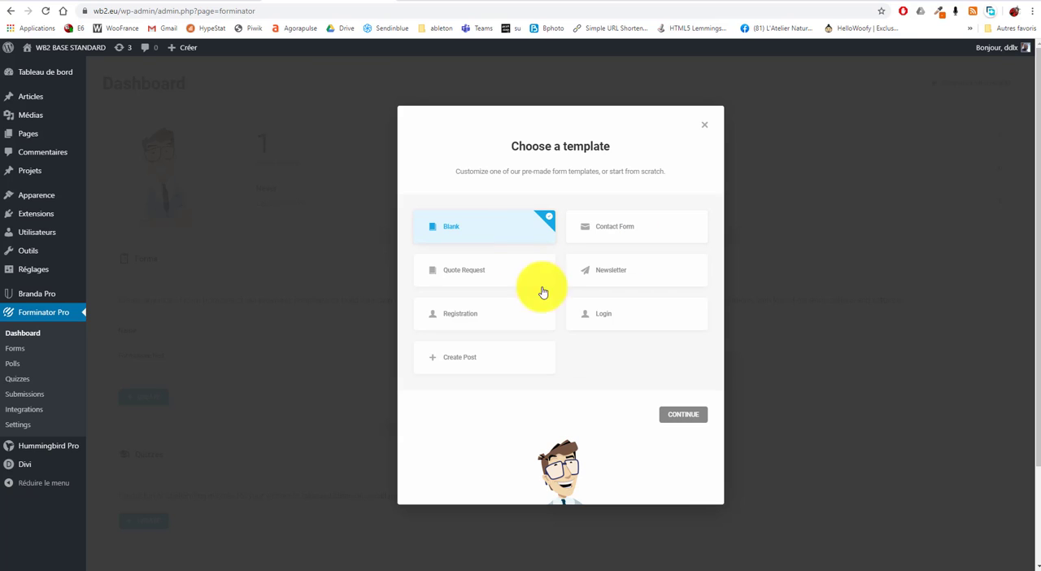
{"action": "left_click", "coordinate": [679, 418]}
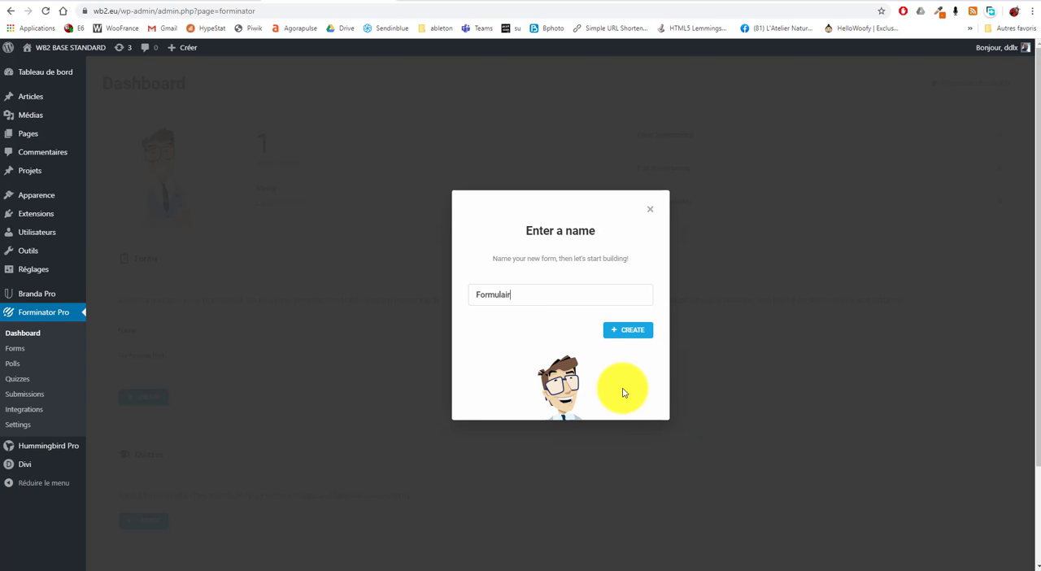
{"action": "left_click", "coordinate": [628, 330]}
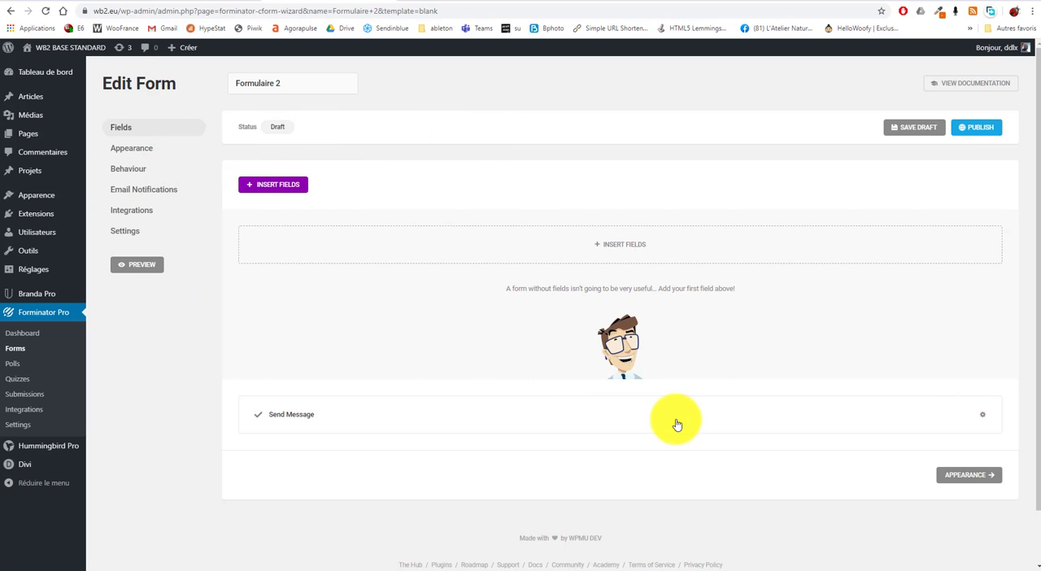
Insert a Name field into the empty form
{"action": "left_click", "coordinate": [279, 186]}
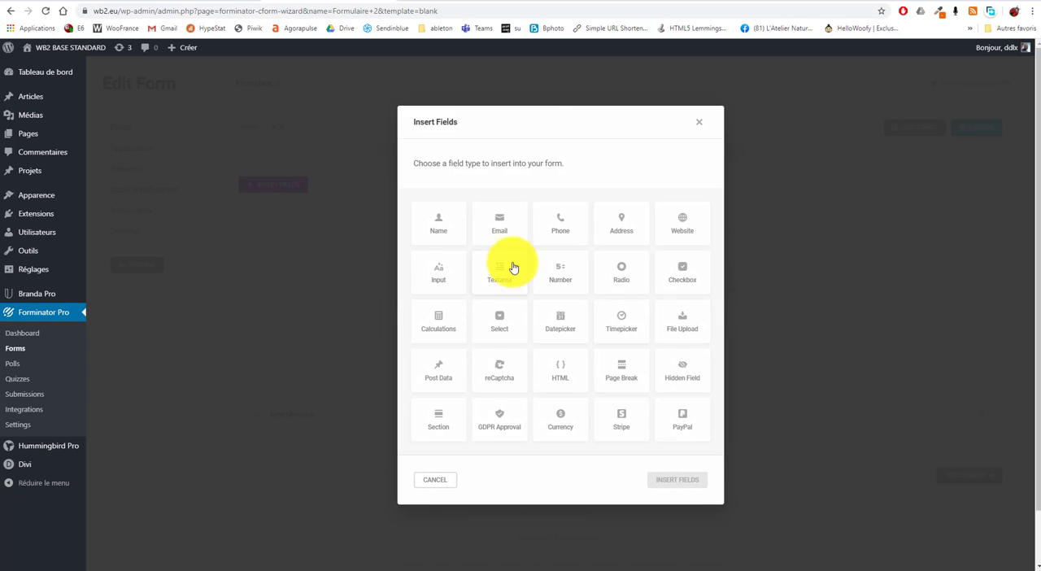
{"action": "left_click", "coordinate": [439, 227]}
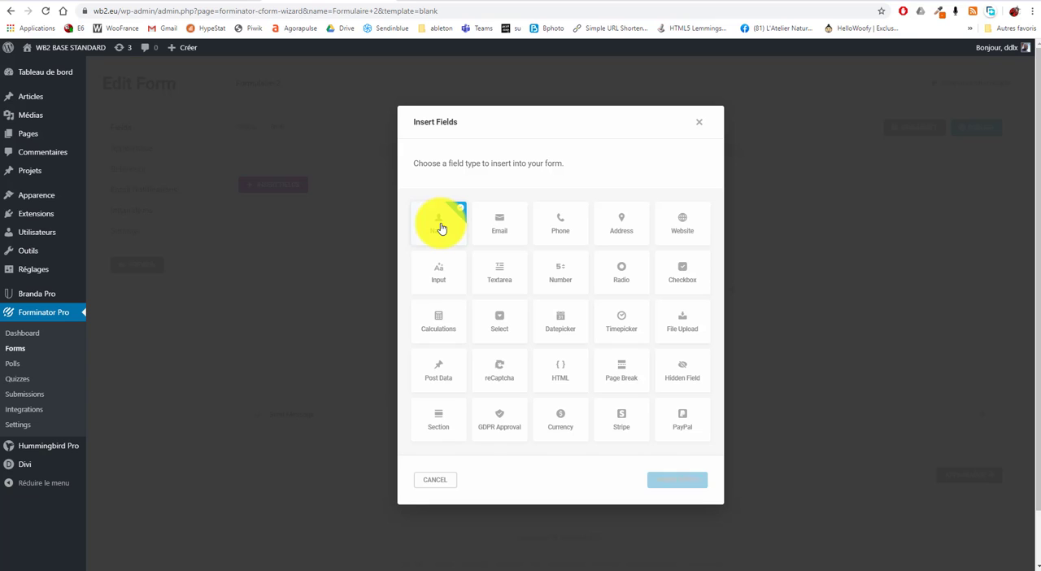
{"action": "left_click", "coordinate": [674, 483]}
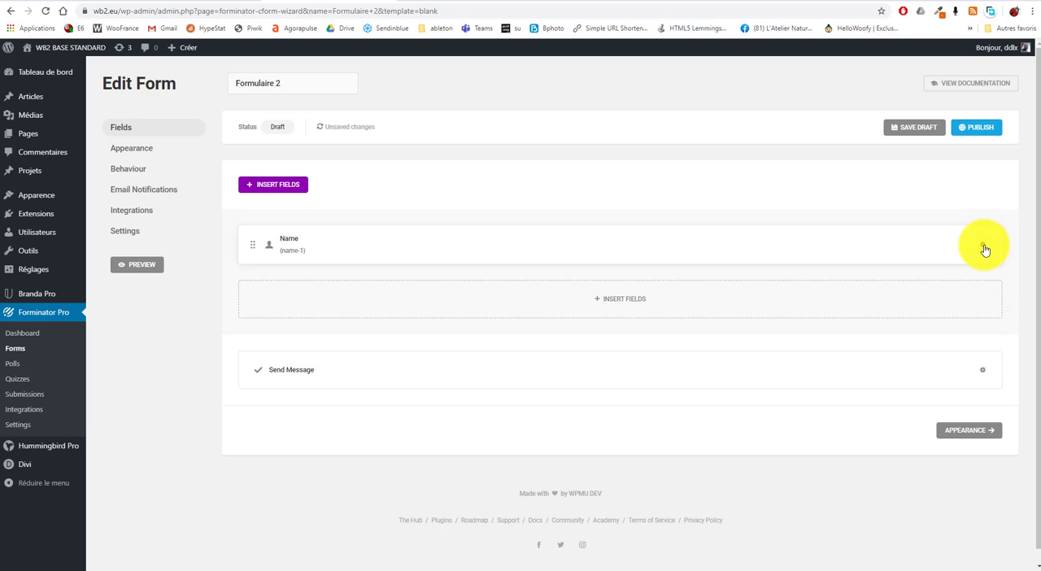
Open the Name field's settings and change its single label to Nom
{"action": "left_click", "coordinate": [984, 249]}
{"action": "left_click", "coordinate": [945, 275]}
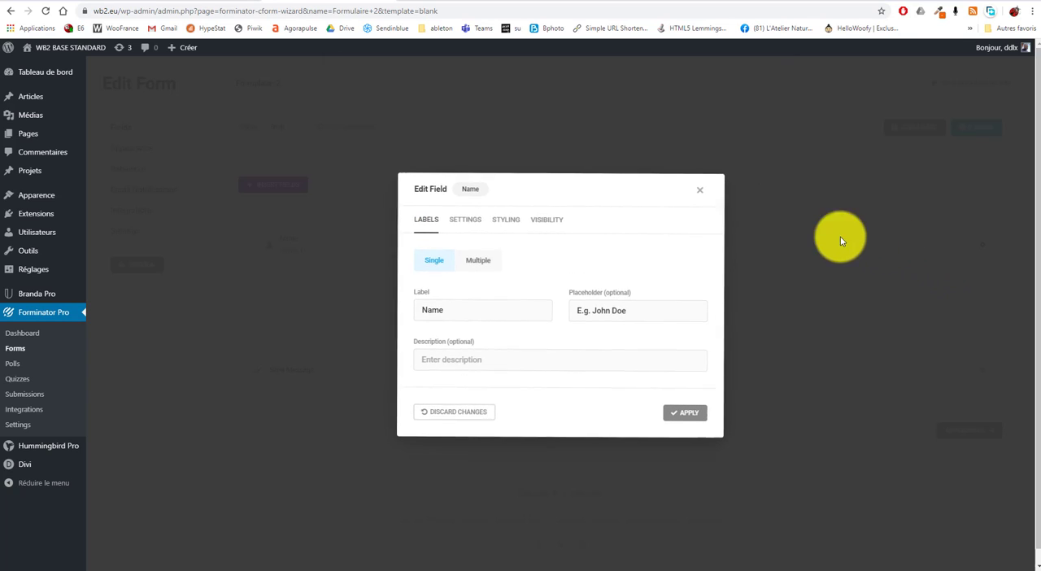
{"action": "double_click", "coordinate": [434, 309]}
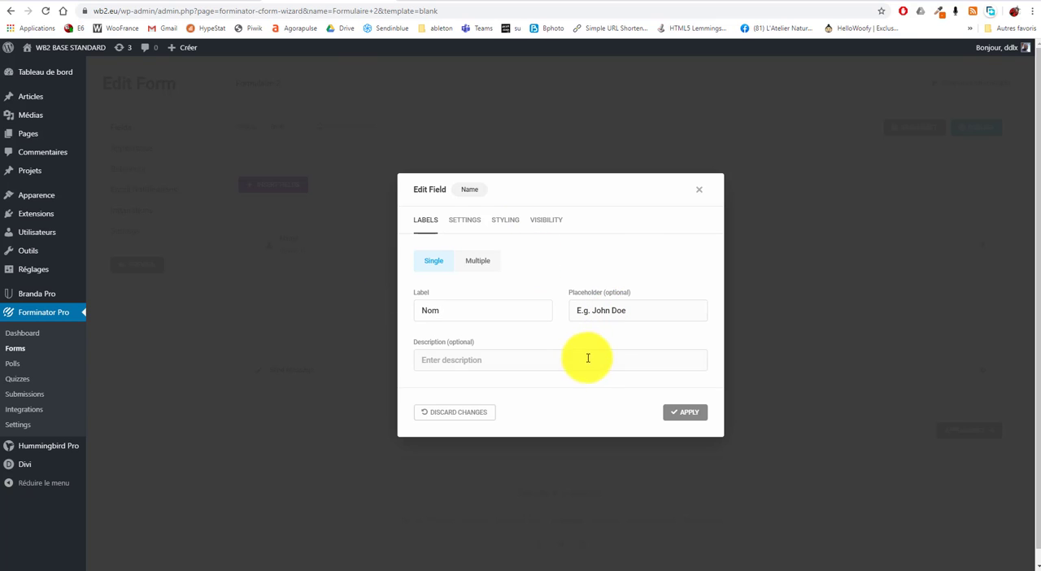
Switch the Name field to Multiple without Prefix and Middle Name, and label the First Name part Prénom
{"action": "left_click", "coordinate": [480, 262]}
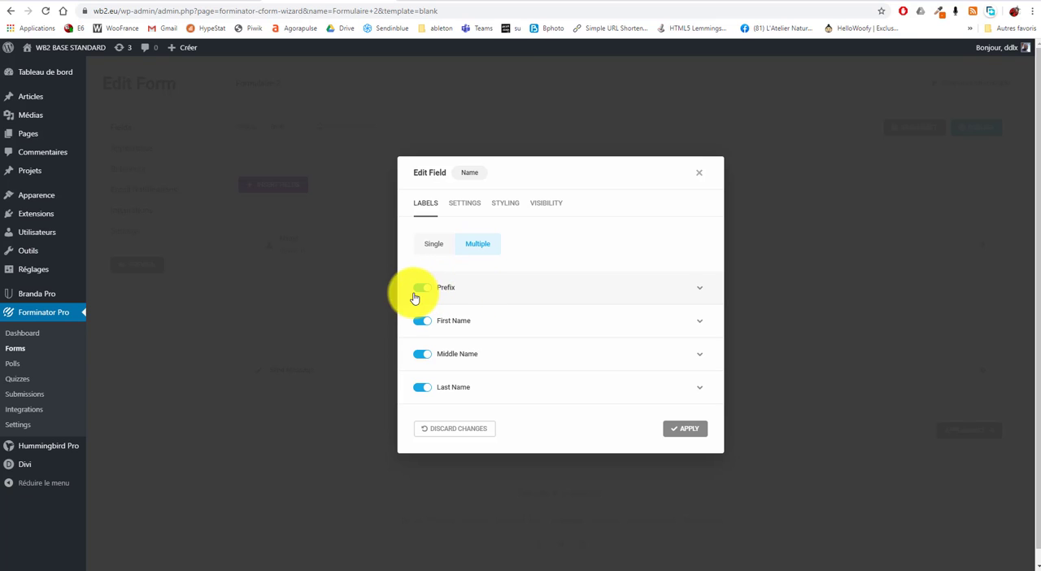
{"action": "left_click", "coordinate": [424, 290]}
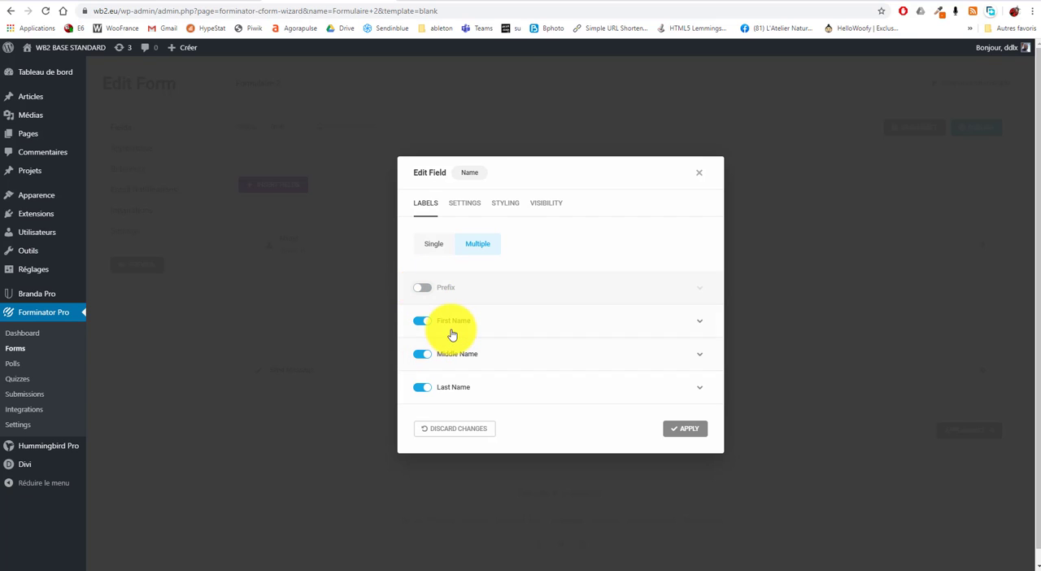
{"action": "left_click", "coordinate": [520, 328]}
{"action": "left_click_drag", "start_coordinate": [488, 313], "coordinate": [365, 313]}
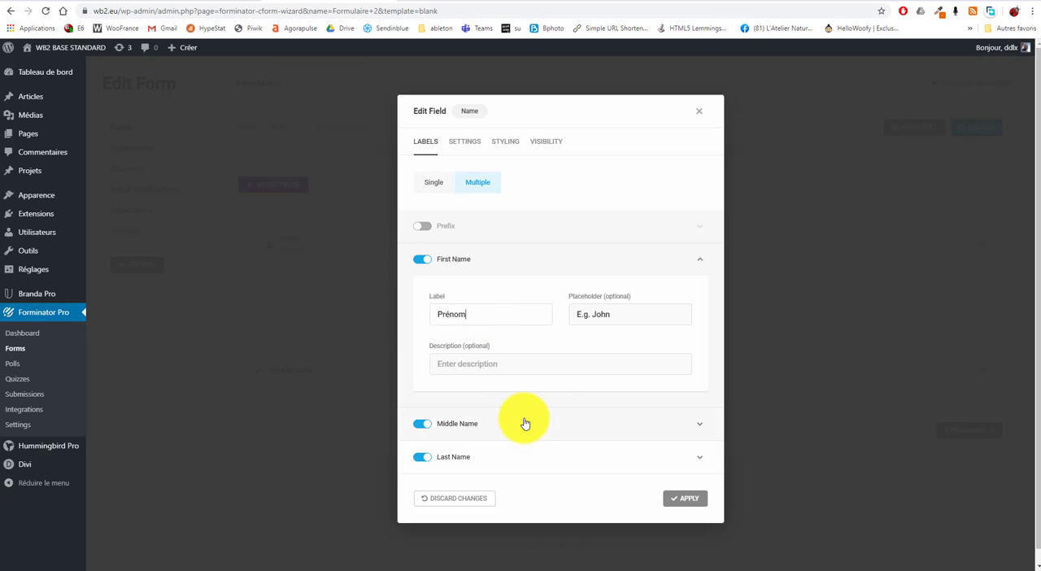
{"action": "scroll", "coordinate": [573, 402], "scroll_direction": "down", "scroll_amount": 1}
{"action": "left_click", "coordinate": [423, 424]}
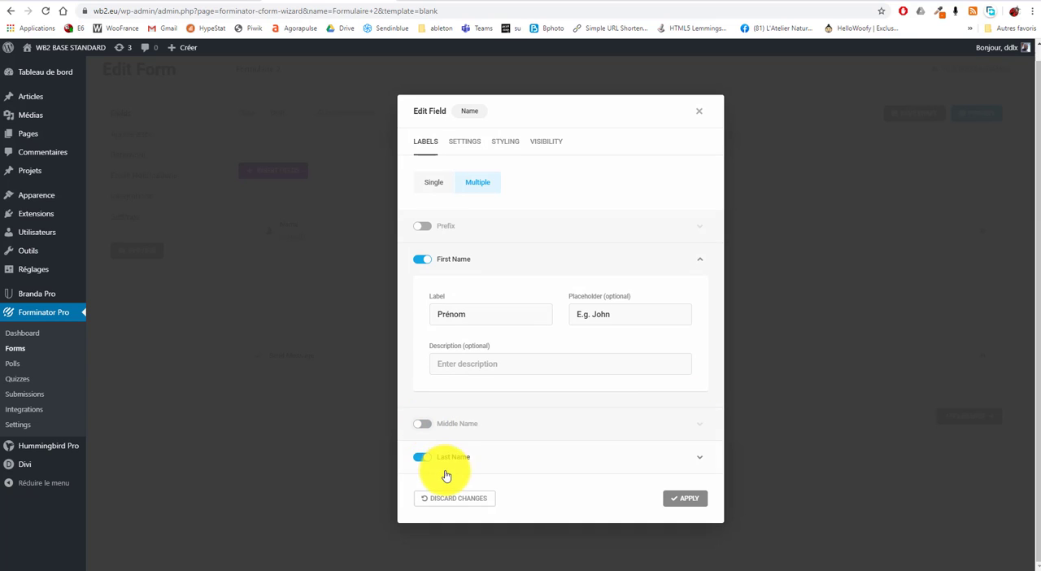
Set the label of the Last Name part to Nom
{"action": "left_click", "coordinate": [497, 458]}
{"action": "left_click_drag", "start_coordinate": [502, 512], "coordinate": [363, 503]}
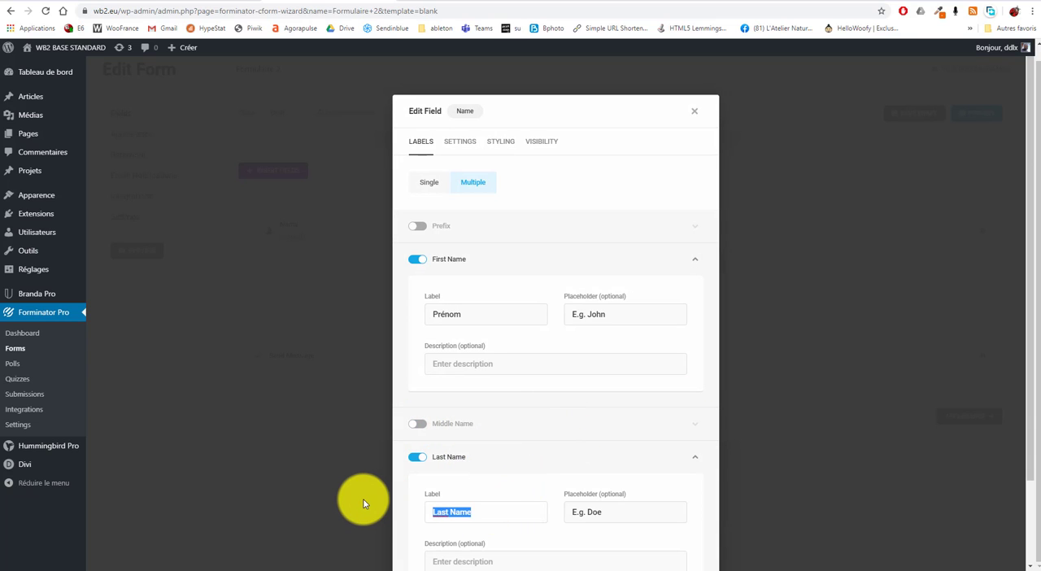
{"action": "type", "text": "Nom"}
{"action": "scroll", "coordinate": [529, 500], "scroll_direction": "down", "scroll_amount": 2}
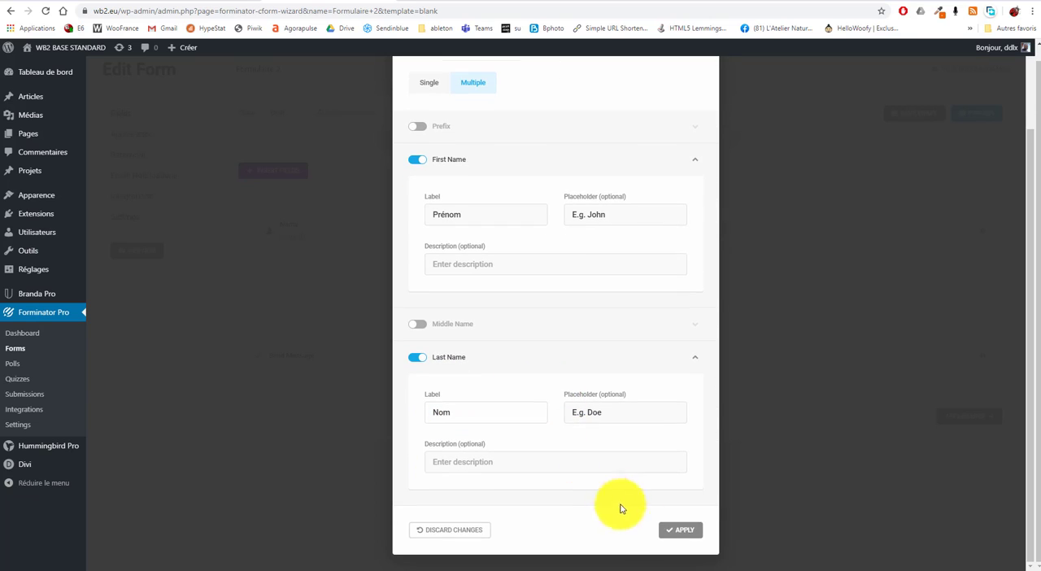
Make the First Name part required and apply the changes to the Name field
{"action": "scroll", "coordinate": [454, 212], "scroll_direction": "up", "scroll_amount": 3}
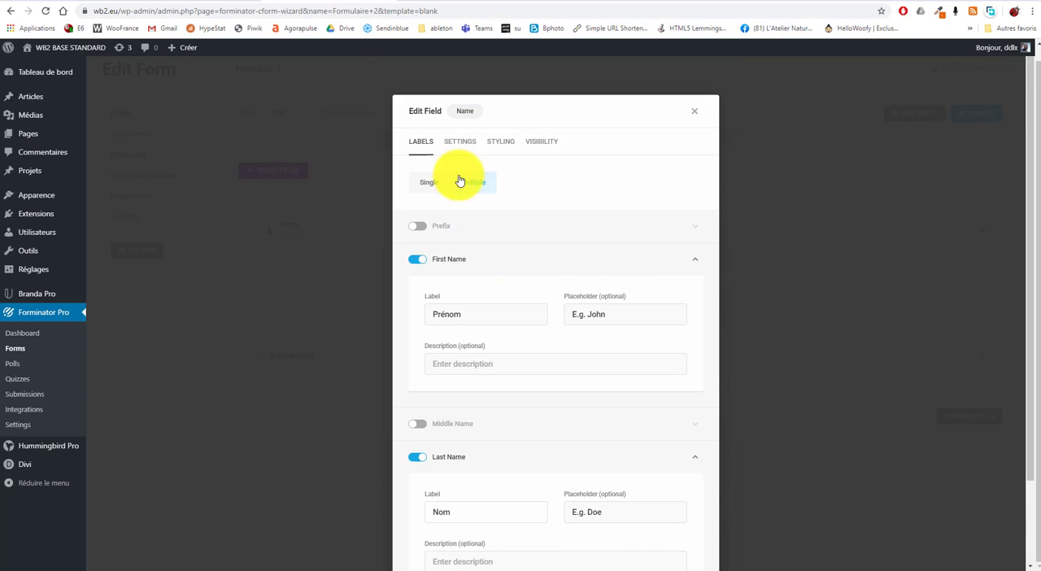
{"action": "left_click", "coordinate": [467, 144]}
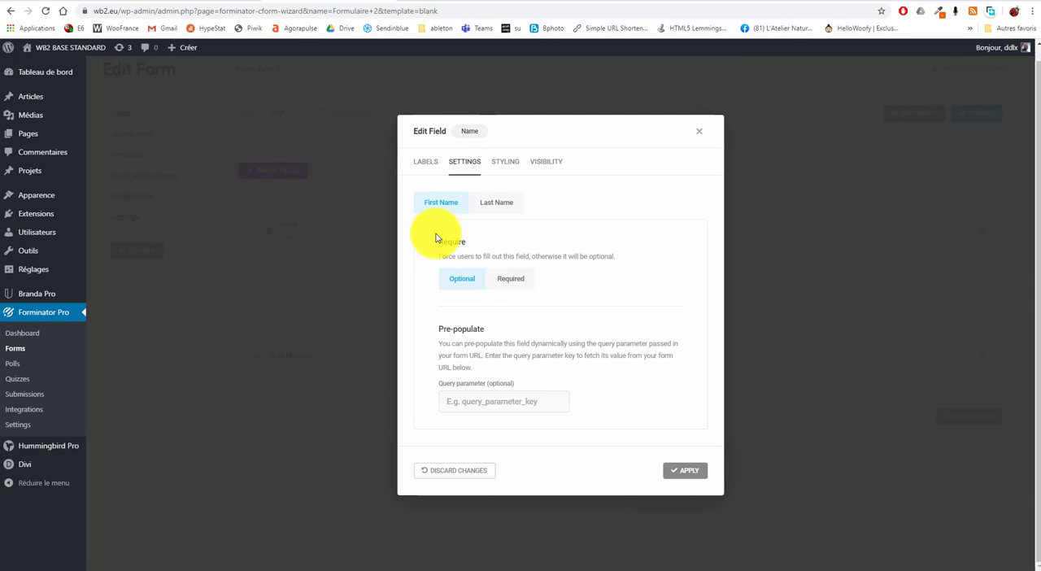
{"action": "left_click", "coordinate": [513, 282]}
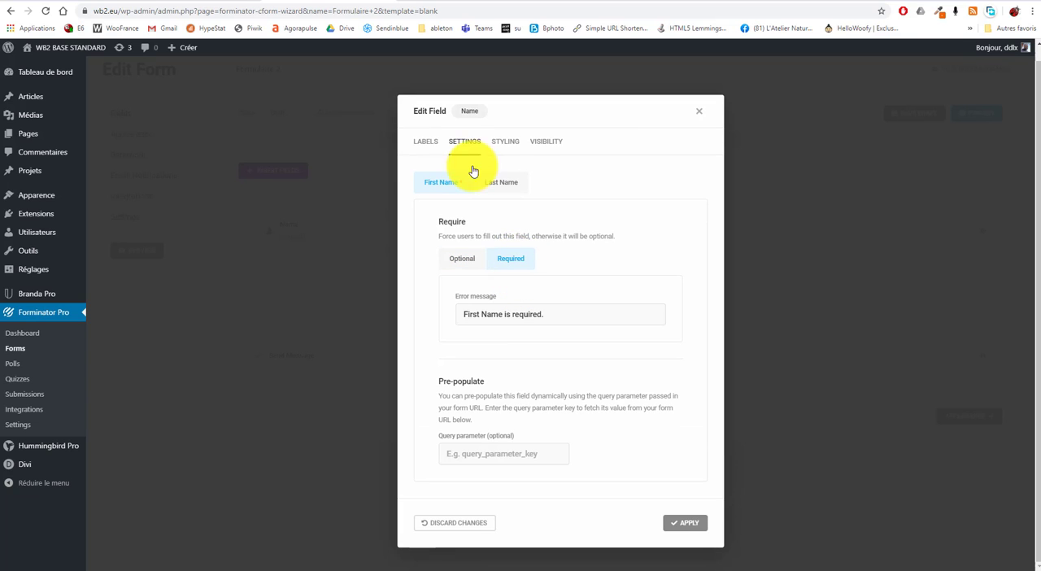
{"action": "left_click", "coordinate": [688, 525]}
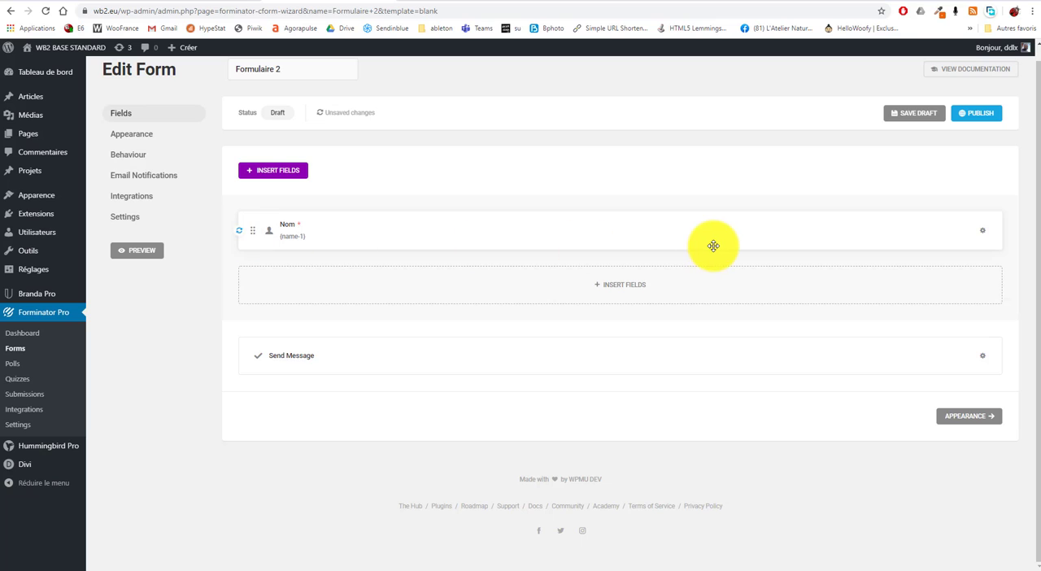
Insert an Email field below the name field
{"action": "left_click", "coordinate": [625, 286]}
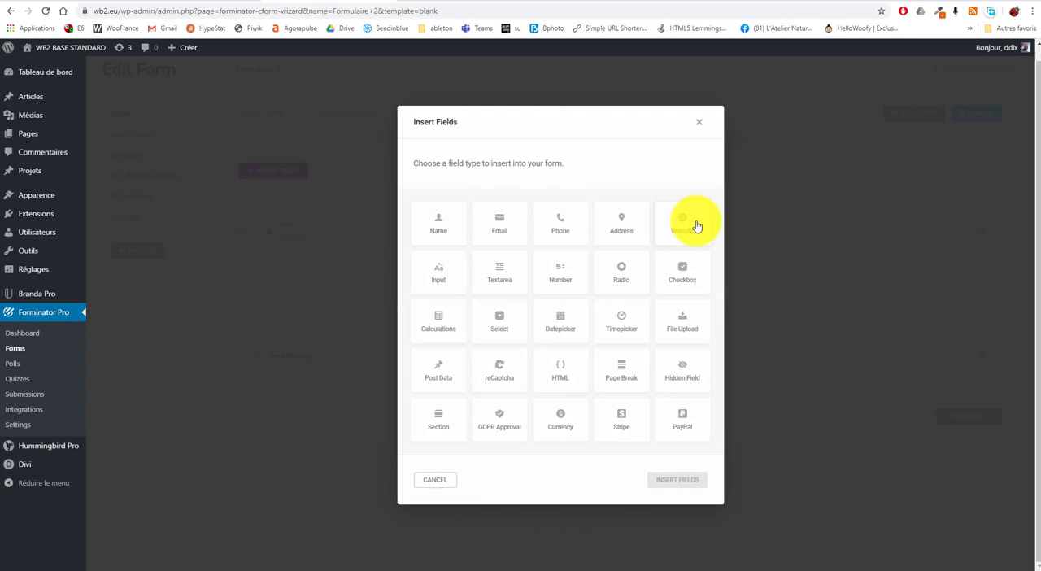
{"action": "left_click", "coordinate": [495, 227]}
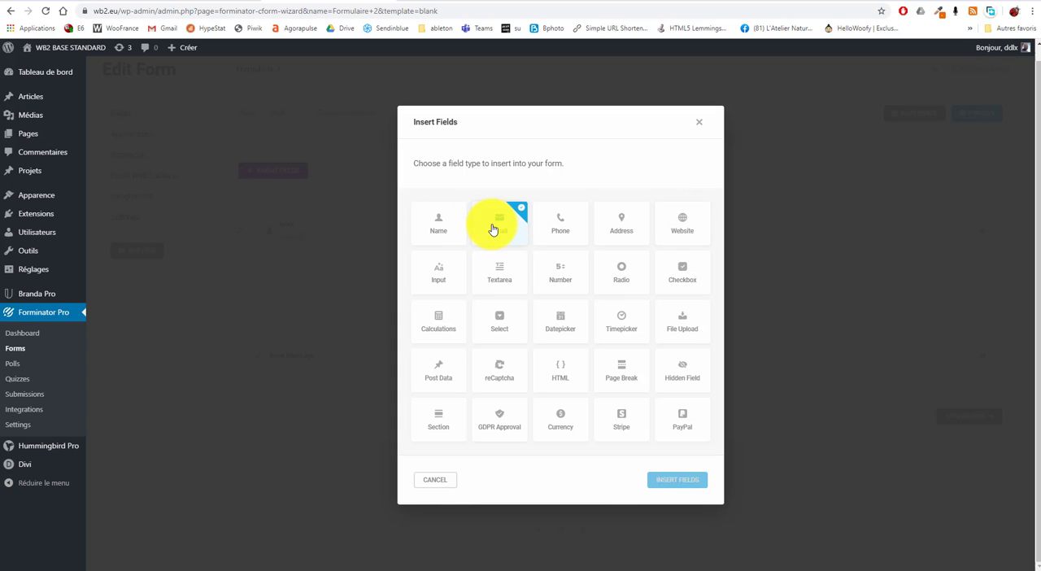
{"action": "left_click", "coordinate": [676, 481]}
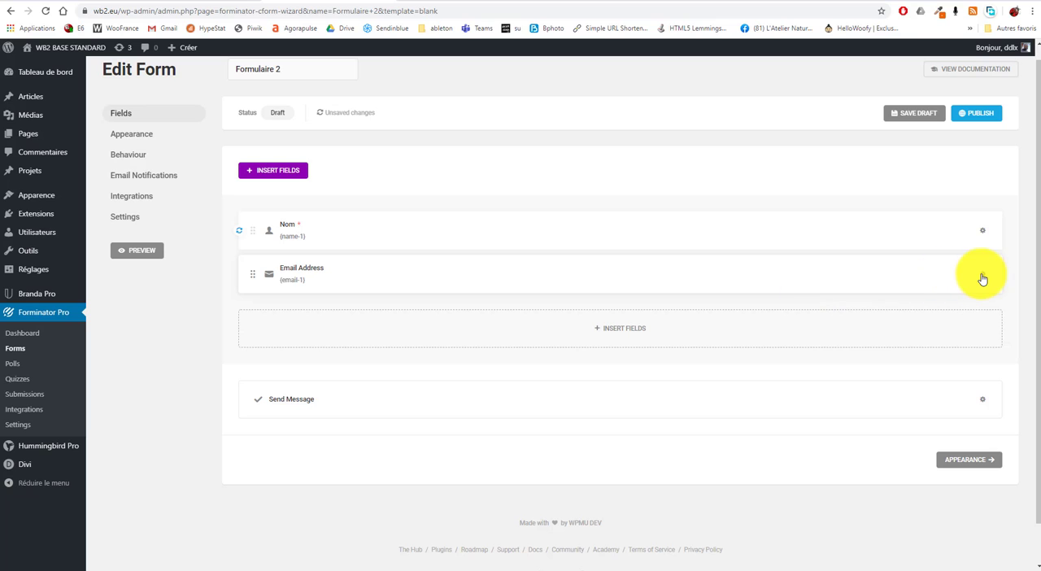
Shorten the email field's label to Email and apply the change
{"action": "left_click", "coordinate": [943, 309]}
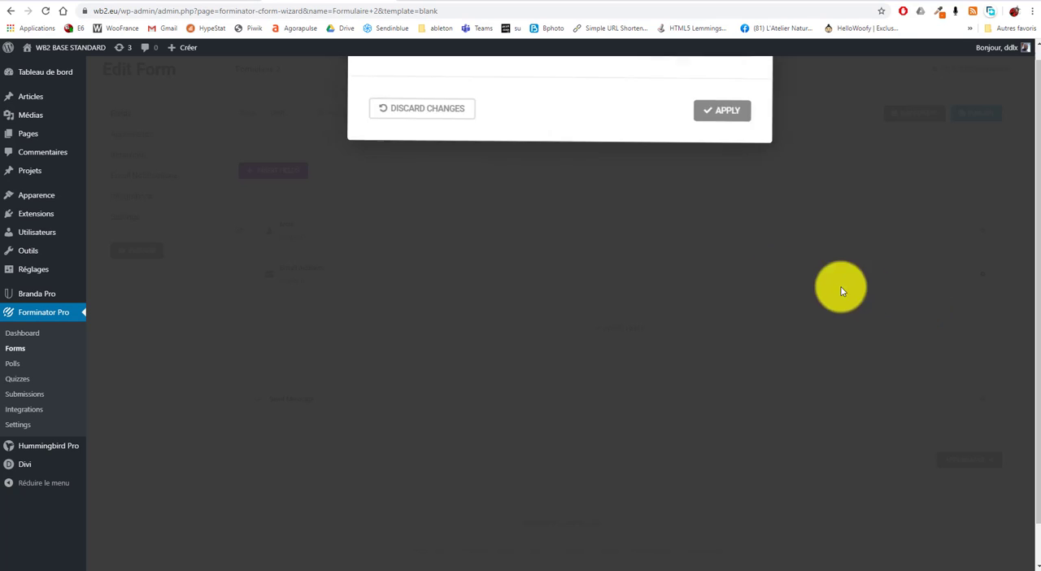
{"action": "left_click_drag", "start_coordinate": [493, 293], "coordinate": [450, 293]}
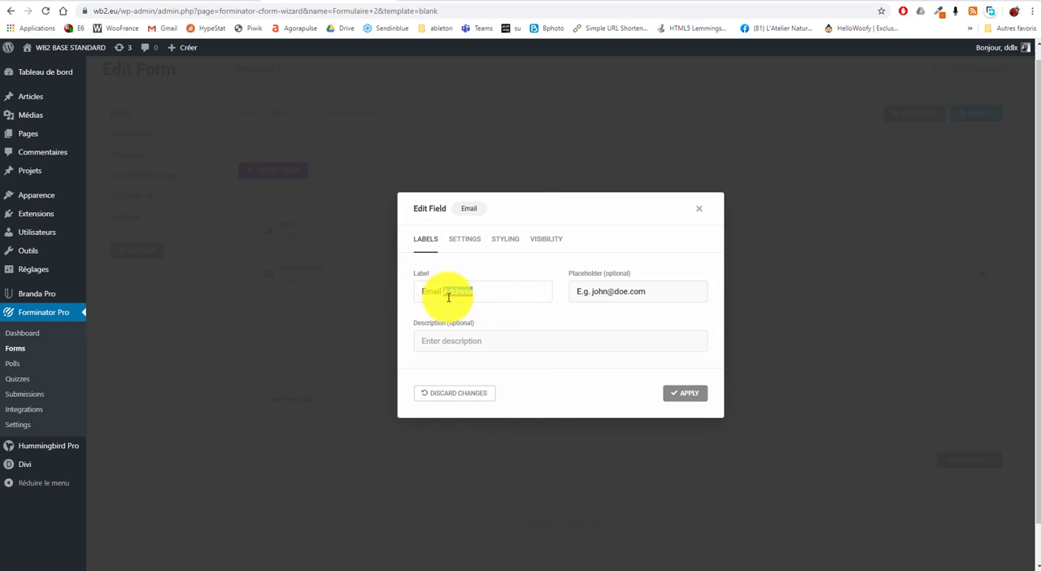
{"action": "key", "text": "BackSpace"}
{"action": "left_click", "coordinate": [685, 395]}
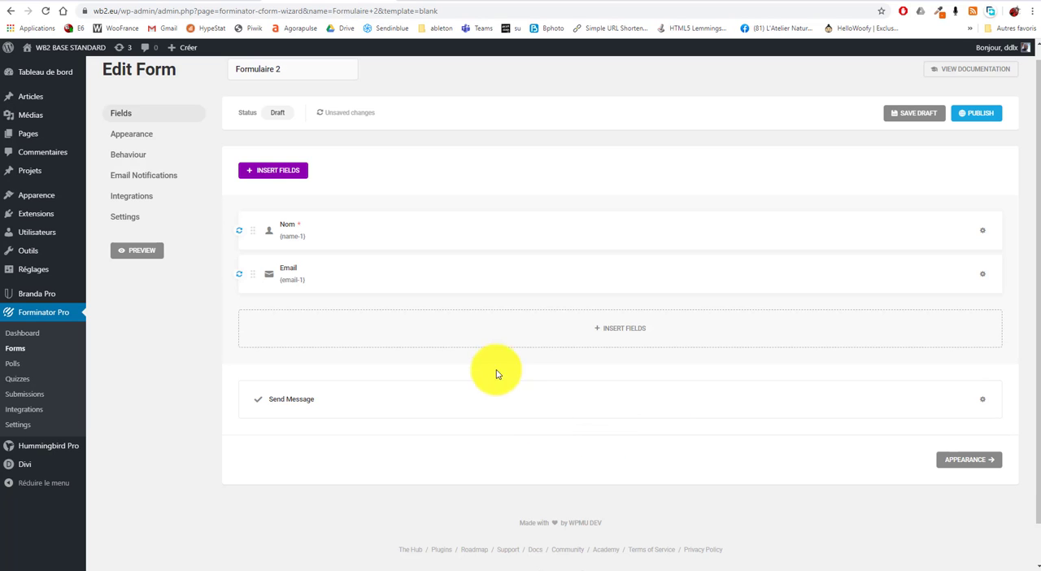
Insert a Phone field below the email field and label it Téléphone
{"action": "left_click", "coordinate": [628, 329]}
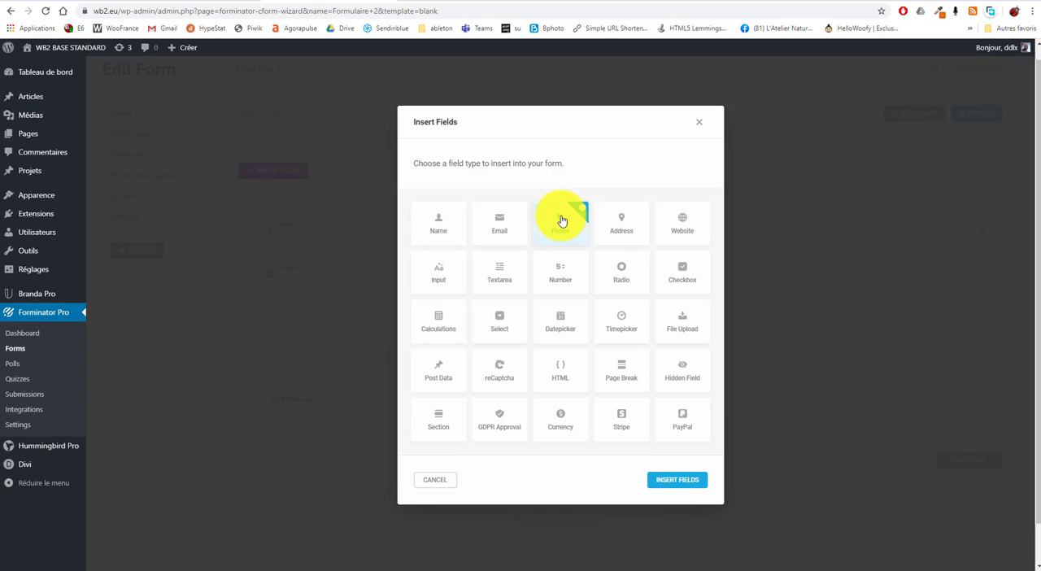
{"action": "left_click", "coordinate": [670, 481]}
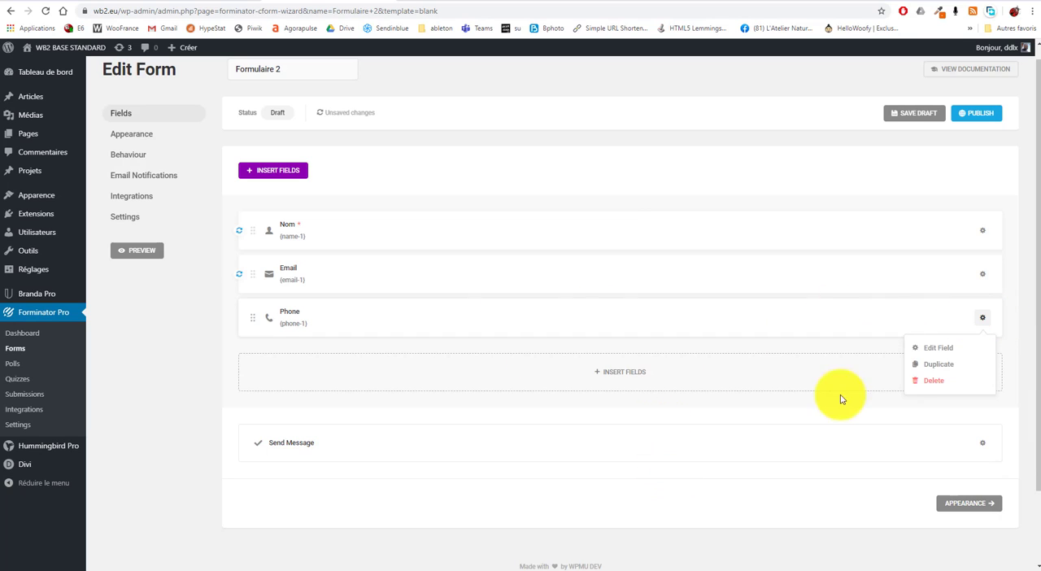
{"action": "left_click", "coordinate": [935, 349]}
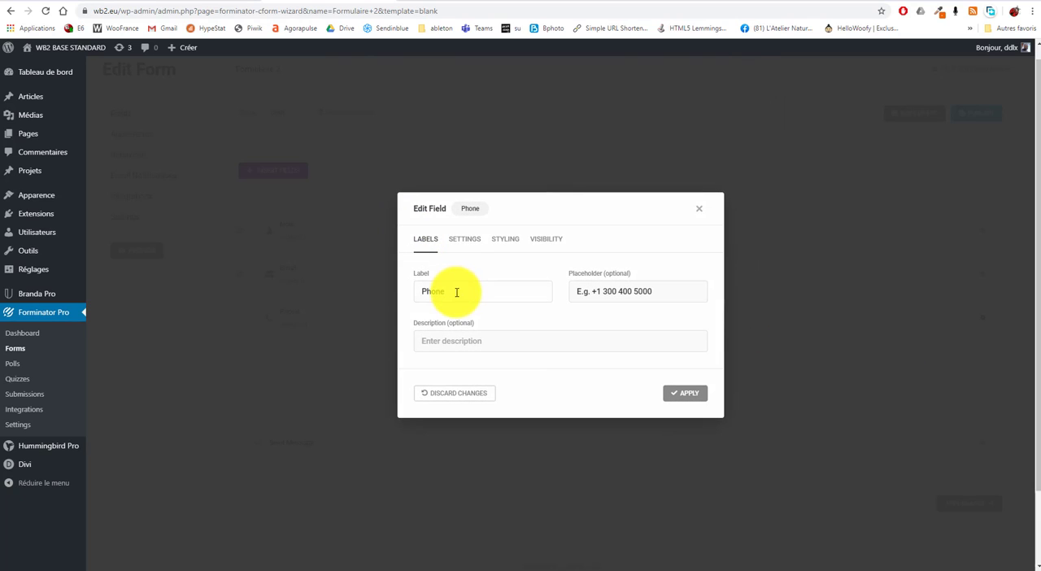
{"action": "left_click_drag", "start_coordinate": [458, 292], "coordinate": [405, 296]}
{"action": "type", "text": "Téléphone"}
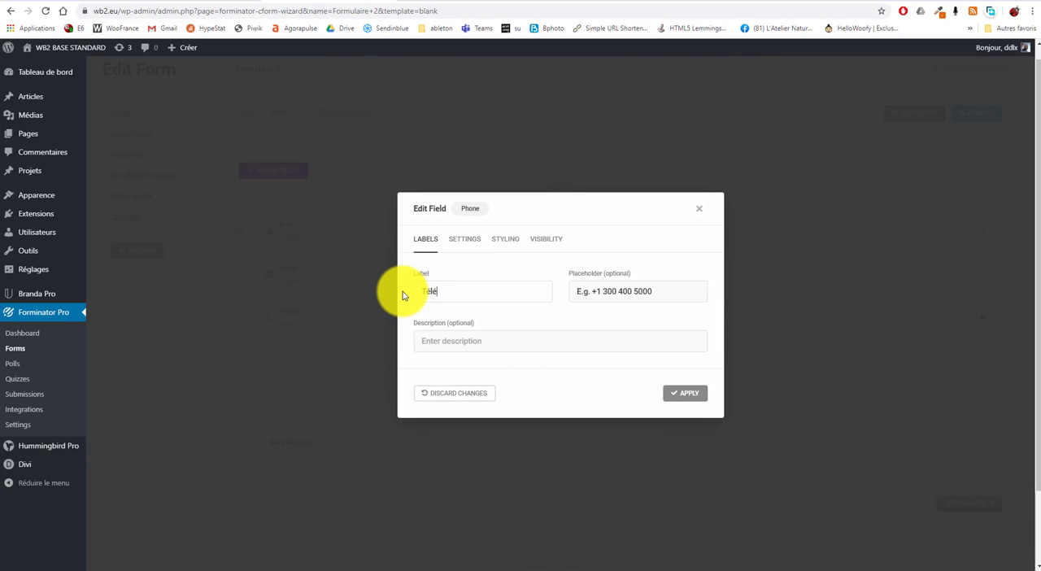
{"action": "left_click", "coordinate": [685, 394]}
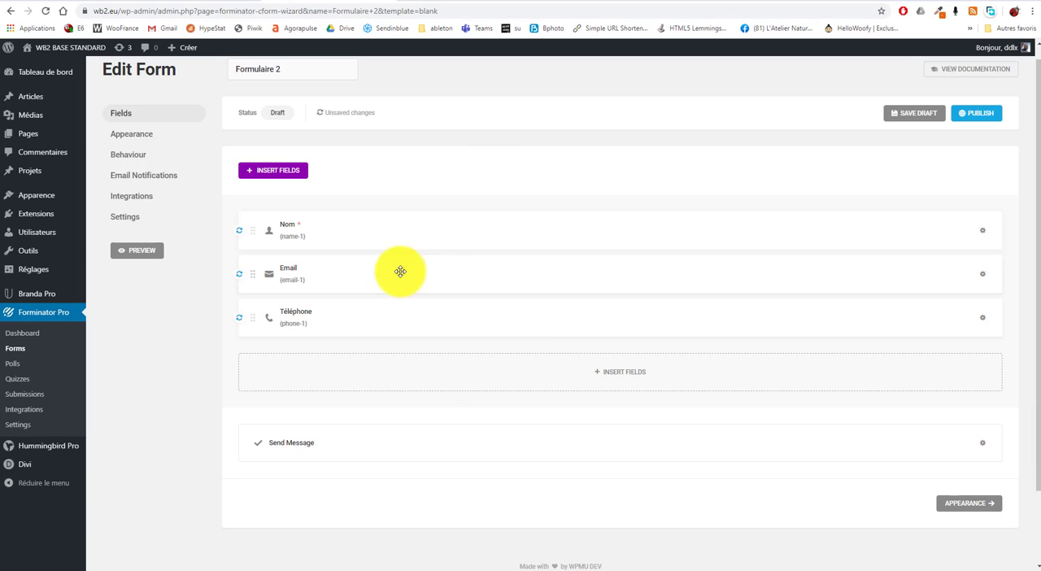
Insert a Textarea field below the phone field and label it Message
{"action": "left_click", "coordinate": [624, 371]}
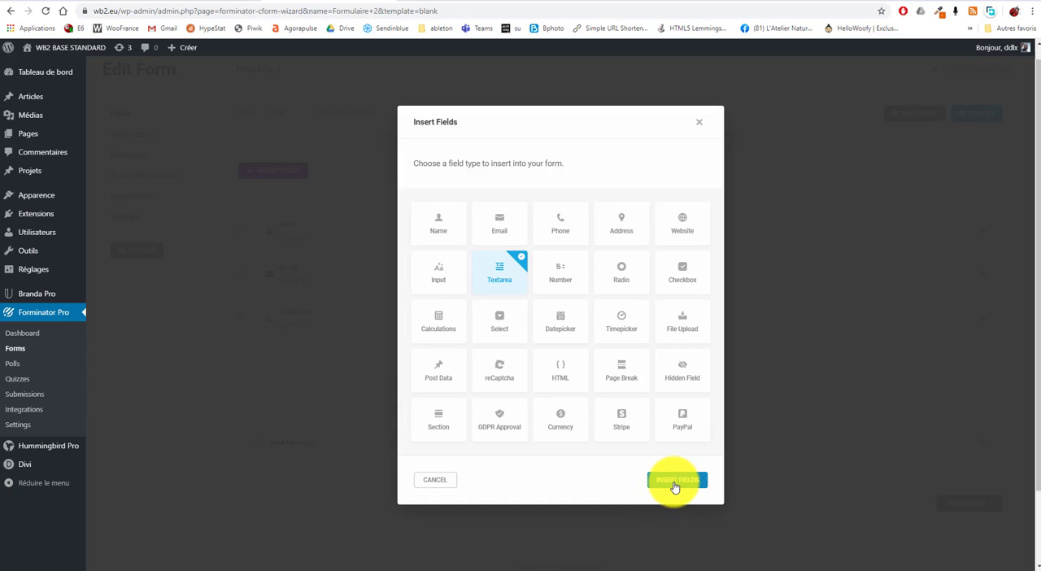
{"action": "left_click", "coordinate": [674, 486]}
{"action": "left_click", "coordinate": [982, 361]}
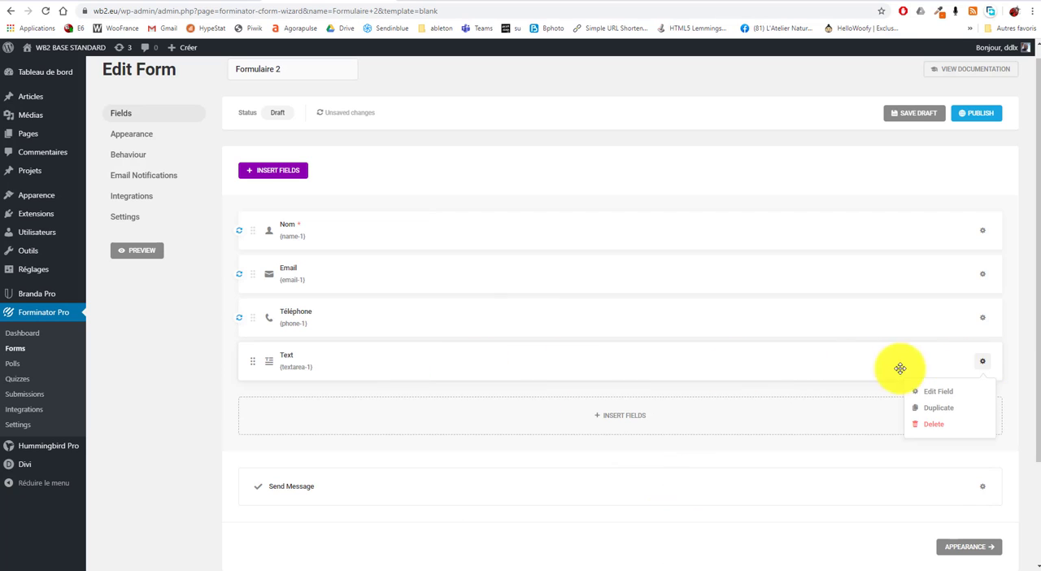
{"action": "left_click", "coordinate": [938, 392]}
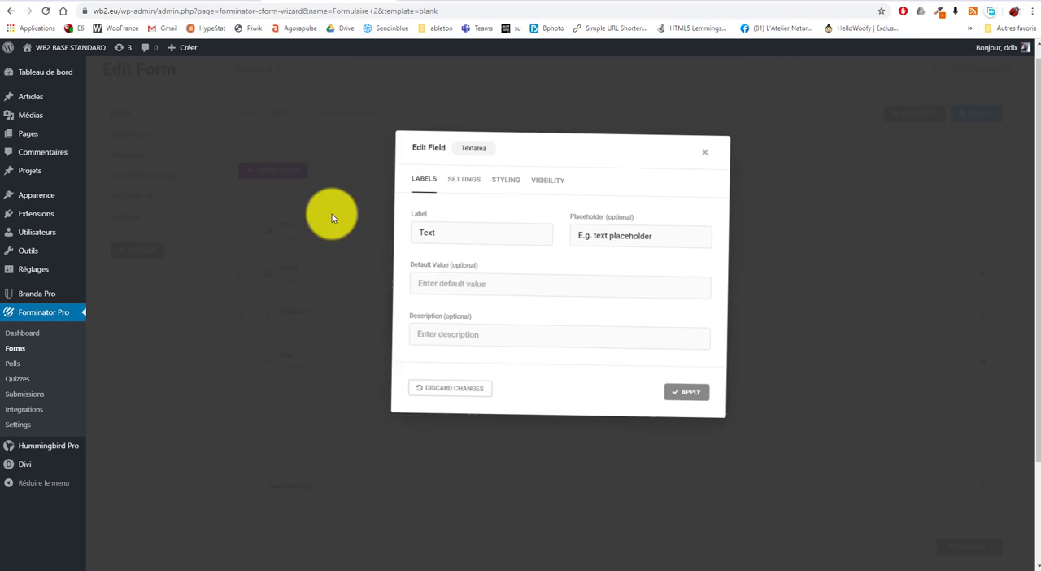
{"action": "type", "text": "Message"}
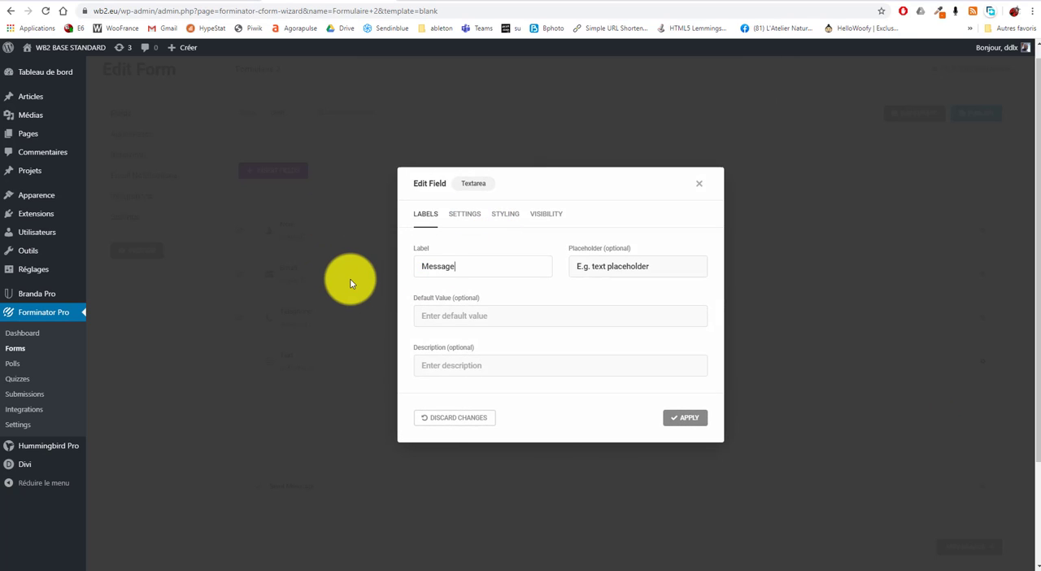
{"action": "left_click", "coordinate": [691, 418]}
Insert a Radio field below the message field and set its label to Comment allez vous
{"action": "left_click", "coordinate": [627, 415]}
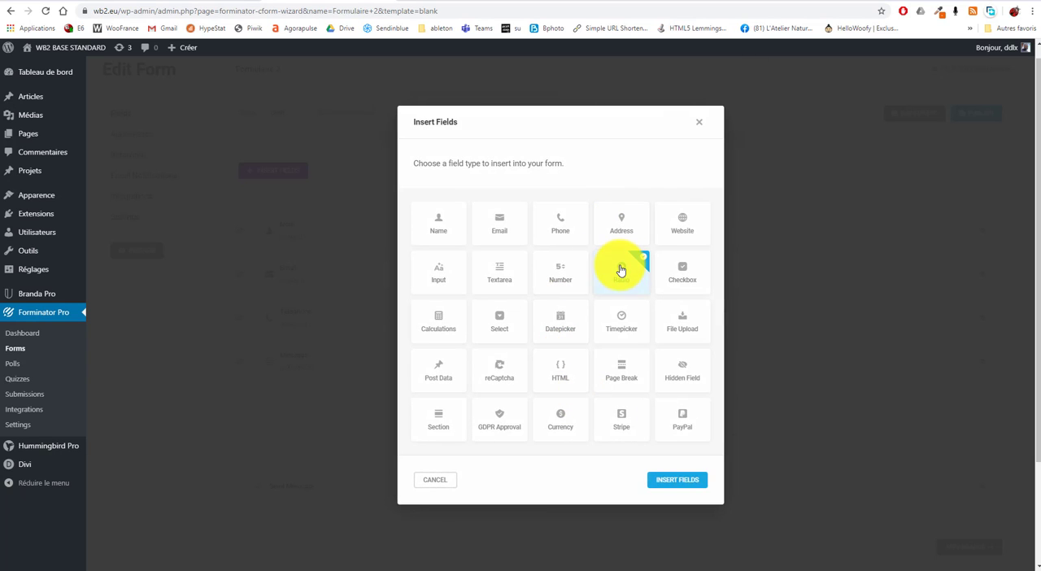
{"action": "left_click", "coordinate": [675, 480]}
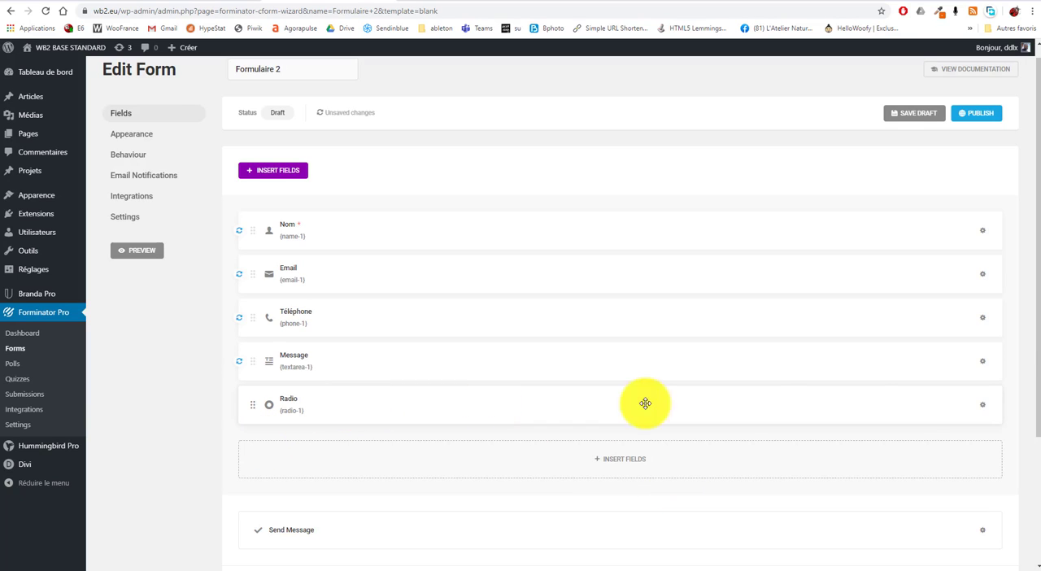
{"action": "left_click", "coordinate": [982, 407]}
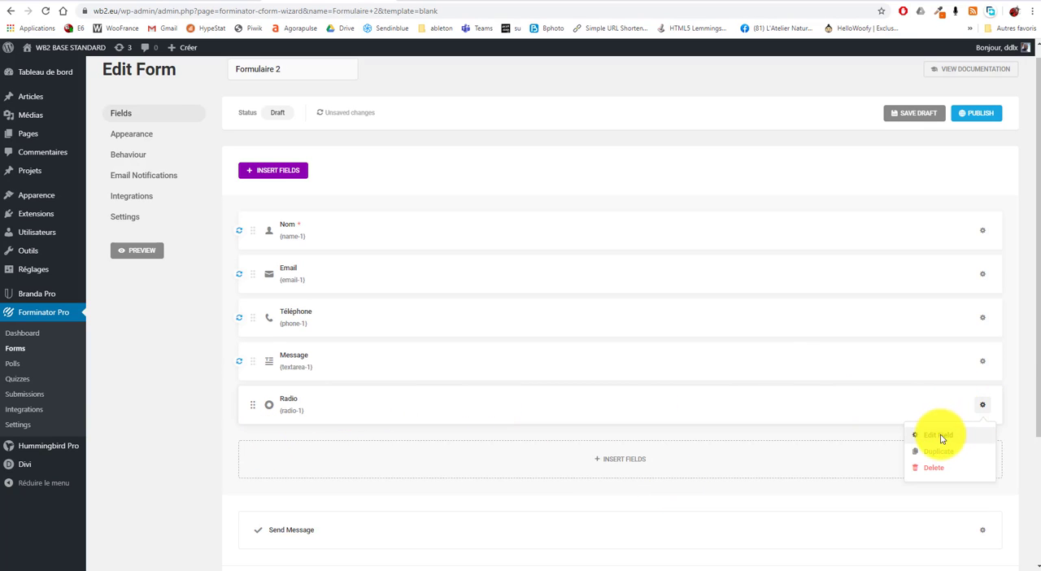
{"action": "left_click", "coordinate": [939, 437]}
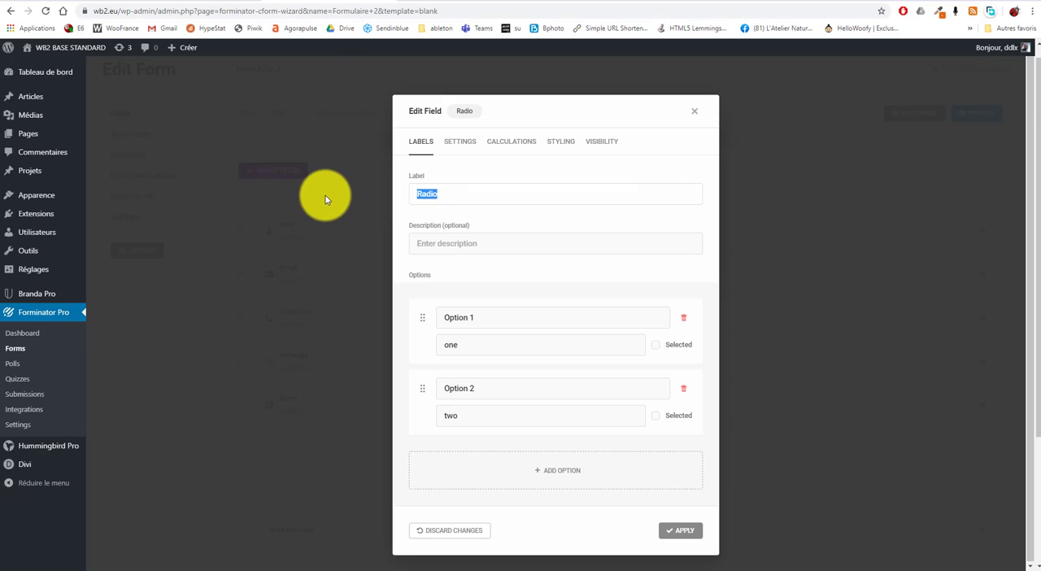
{"action": "type", "text": "Comment allez vous"}
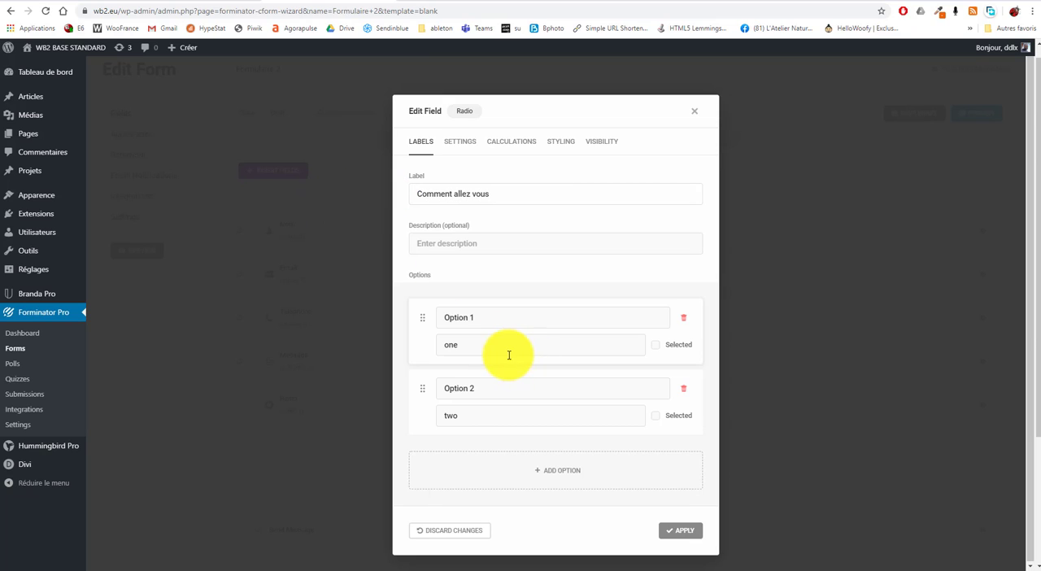
Set the radio options to Bien (value bien) and Mal (value mal), preselect Bien, and apply the changes
{"action": "left_click_drag", "start_coordinate": [481, 345], "coordinate": [383, 348]}
{"action": "left_click_drag", "start_coordinate": [492, 317], "coordinate": [372, 320]}
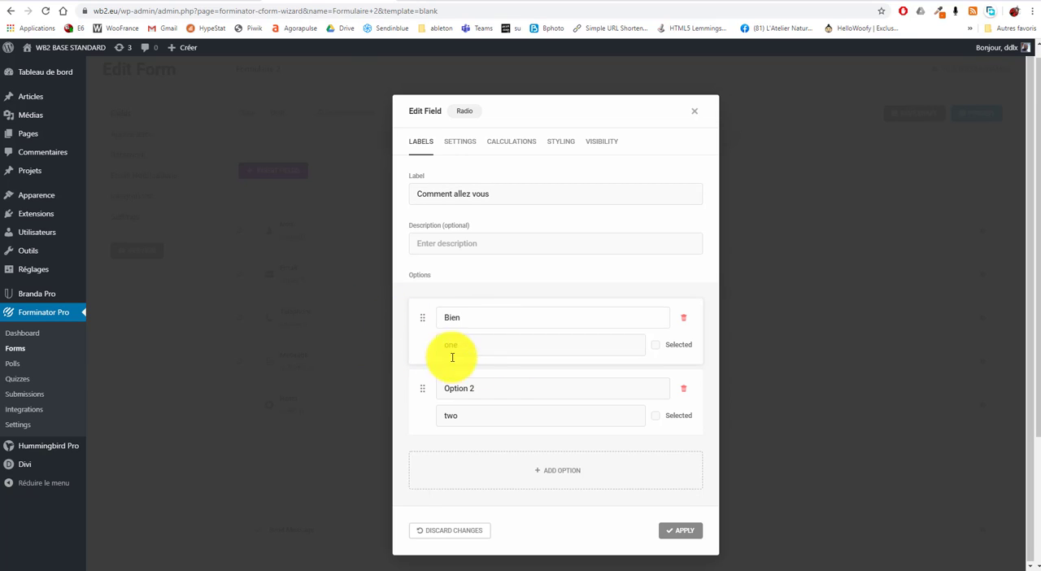
{"action": "type", "text": "Mal"}
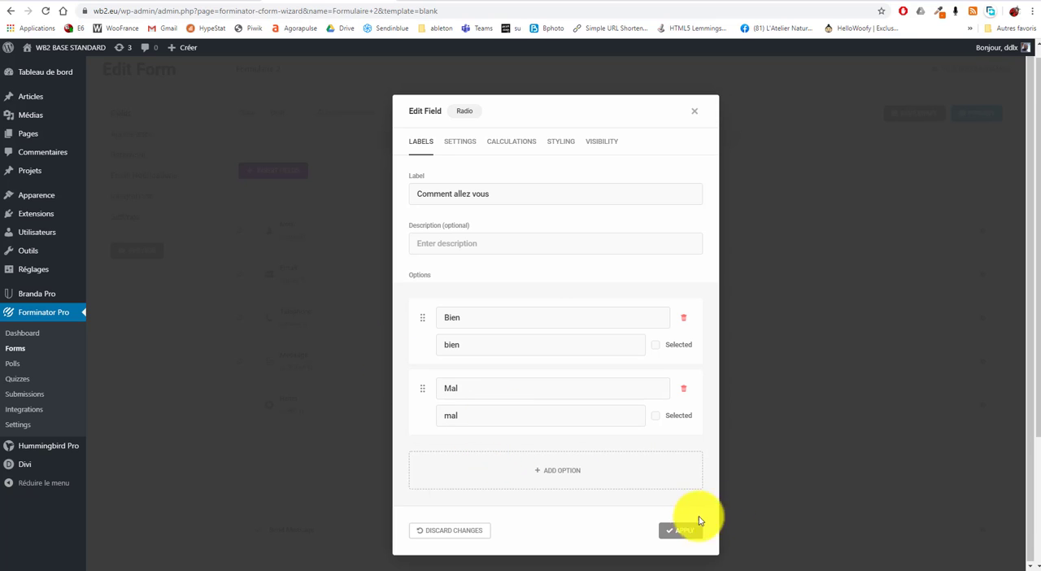
{"action": "left_click", "coordinate": [657, 352]}
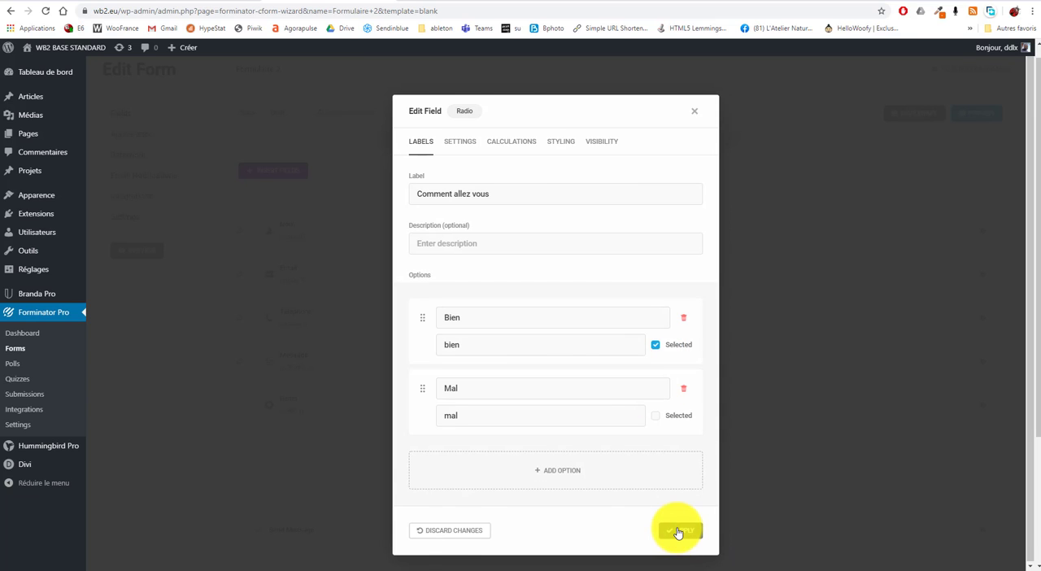
{"action": "left_click", "coordinate": [680, 530]}
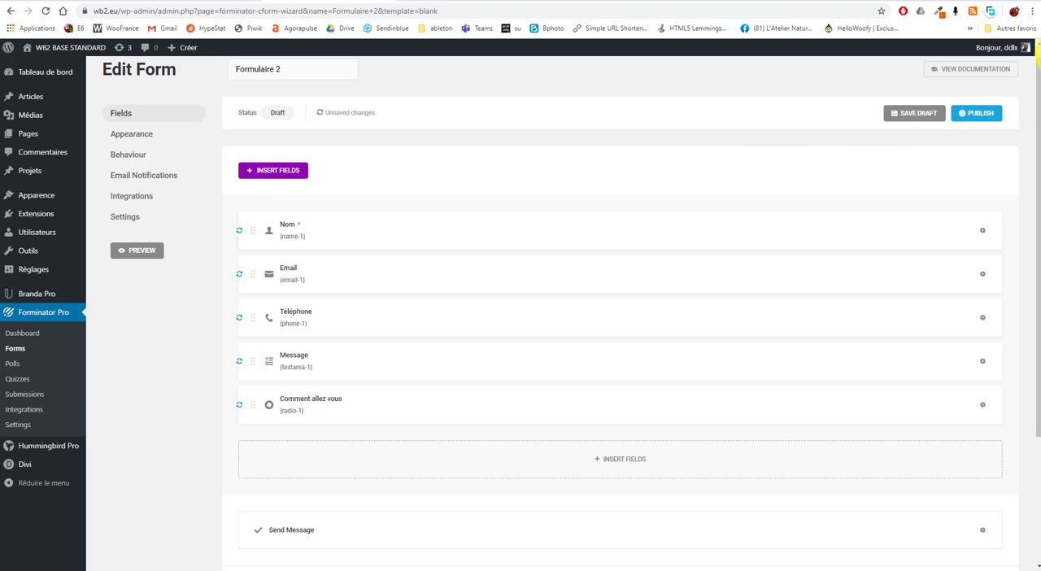
Publish the form, copy its shortcode and dismiss the confirmation dialog
{"action": "left_click", "coordinate": [969, 116]}
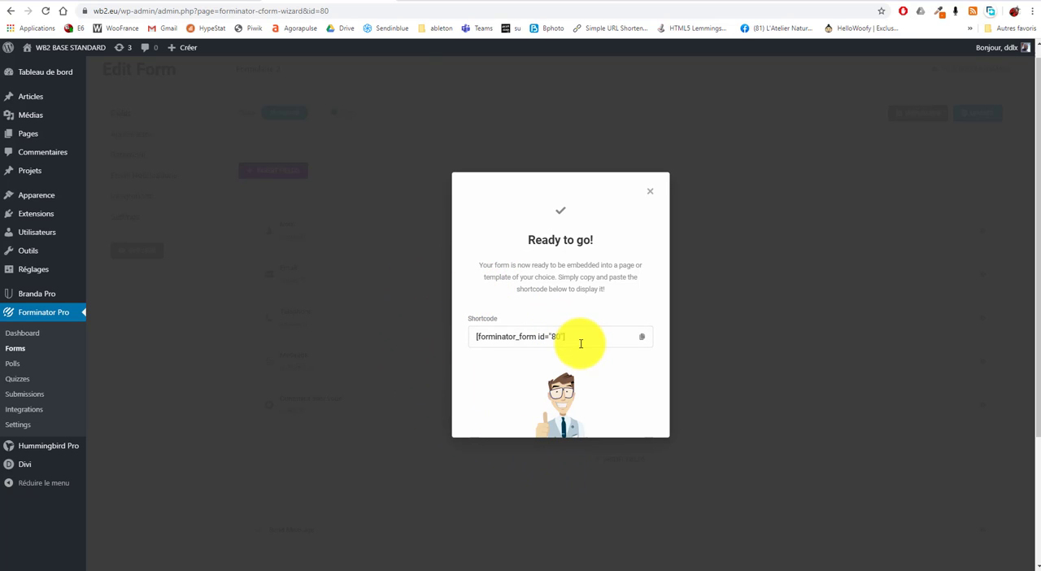
{"action": "left_click_drag", "start_coordinate": [574, 337], "coordinate": [460, 341]}
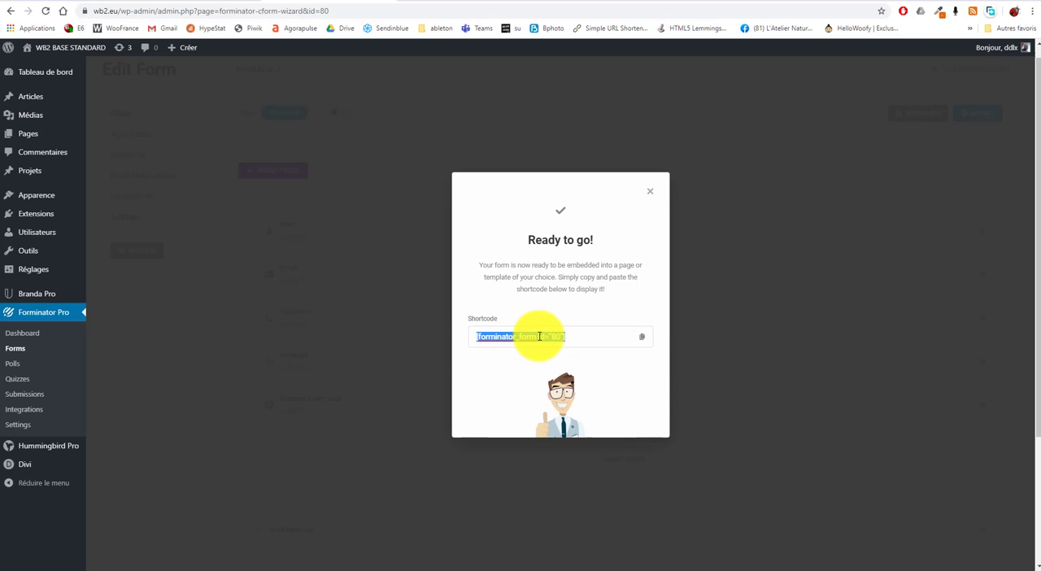
{"action": "left_click", "coordinate": [641, 337]}
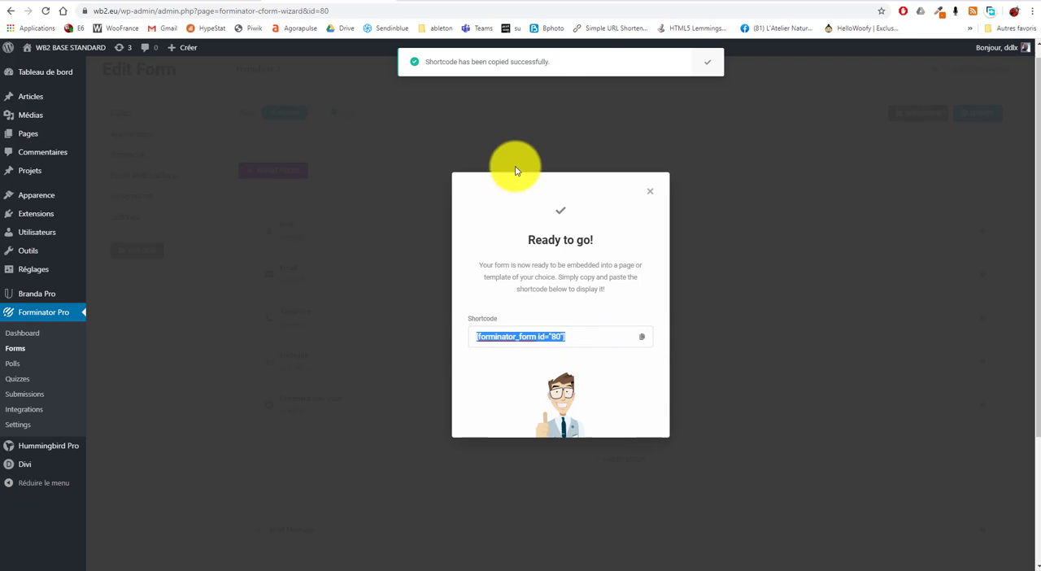
{"action": "left_click", "coordinate": [427, 451]}
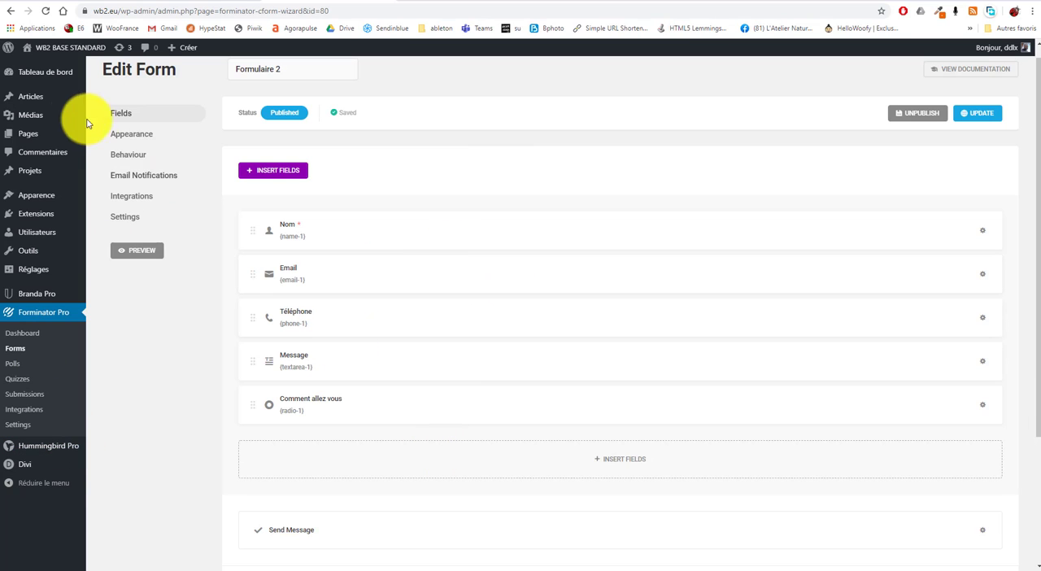
Open the list of all pages in a new browser tab and open the Contact page for editing
{"action": "mouse_move", "coordinate": [35, 137]}
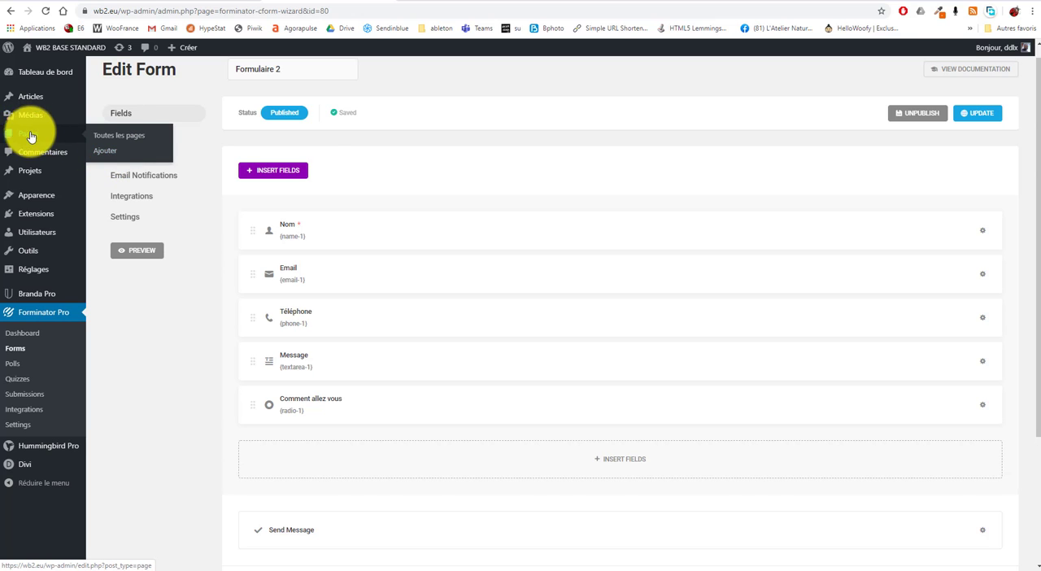
{"action": "right_click", "coordinate": [119, 136]}
{"action": "left_click", "coordinate": [165, 143]}
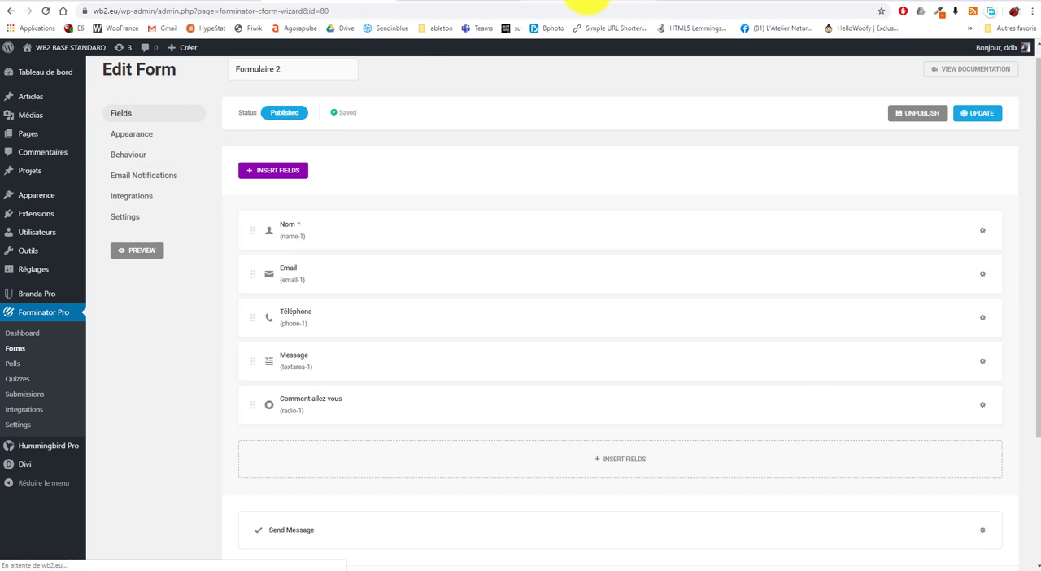
{"action": "left_click", "coordinate": [587, 4]}
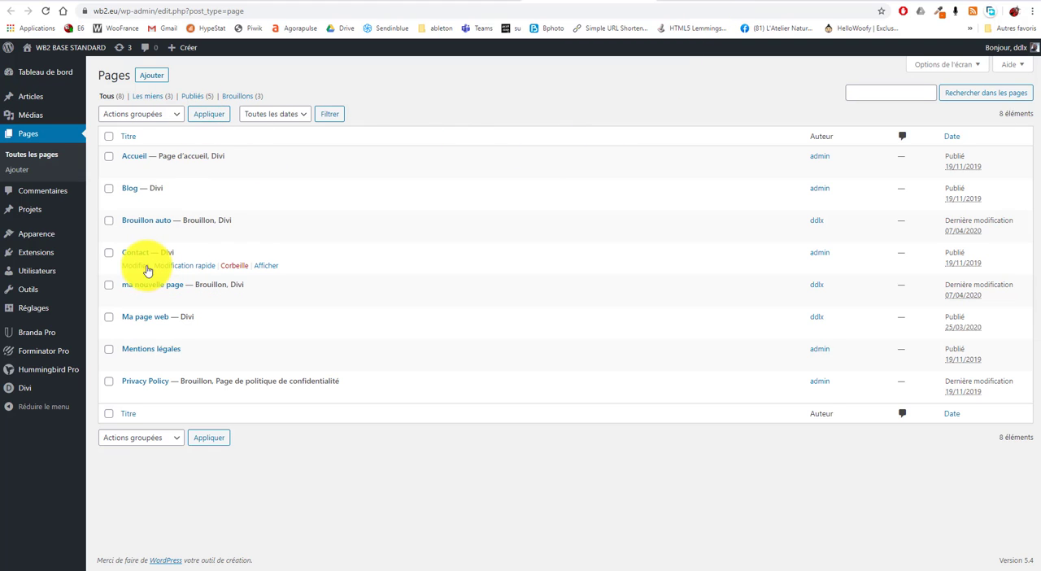
{"action": "left_click", "coordinate": [134, 268]}
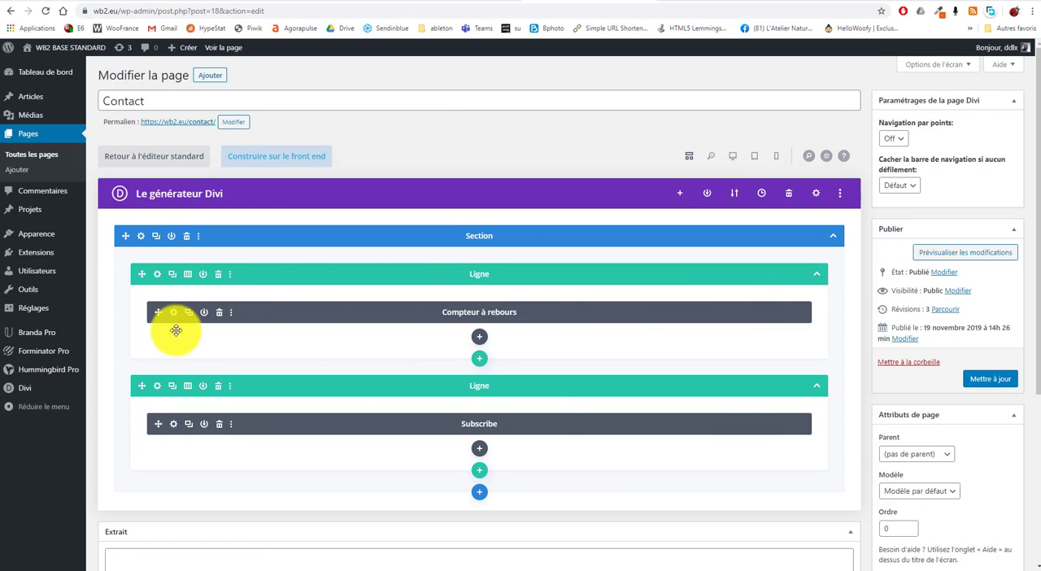
Delete the rows holding Compteur à rebours and Subscribe, and add a single-column row to the emptied section
{"action": "left_click", "coordinate": [218, 274]}
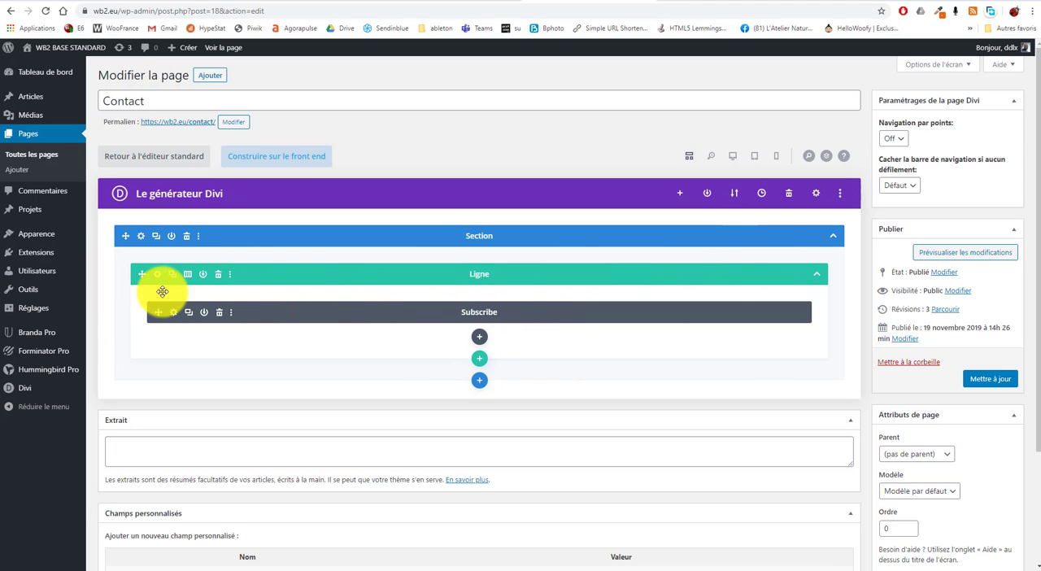
{"action": "left_click", "coordinate": [218, 274]}
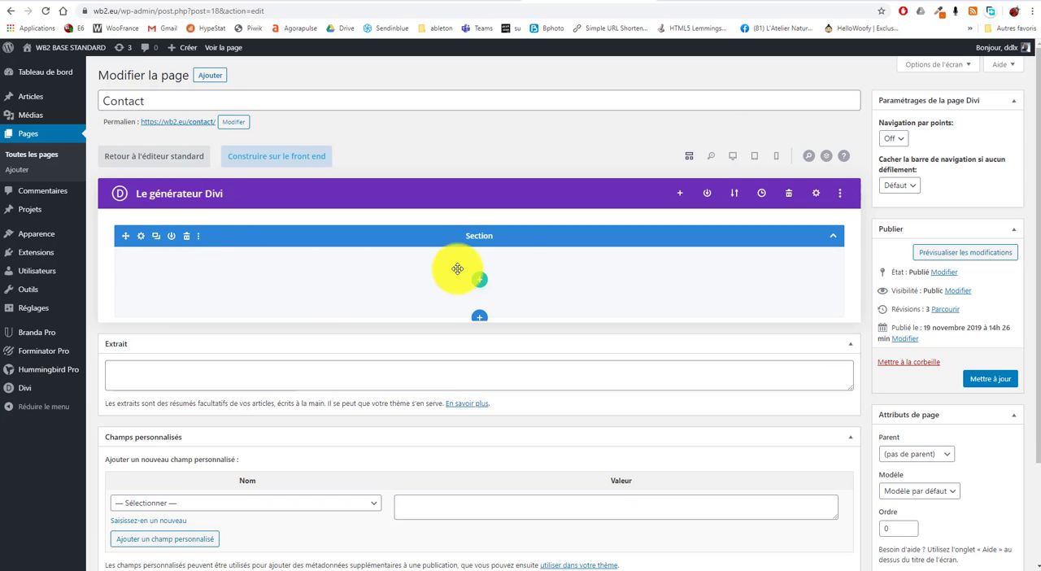
{"action": "left_click", "coordinate": [481, 282]}
{"action": "left_click", "coordinate": [413, 374]}
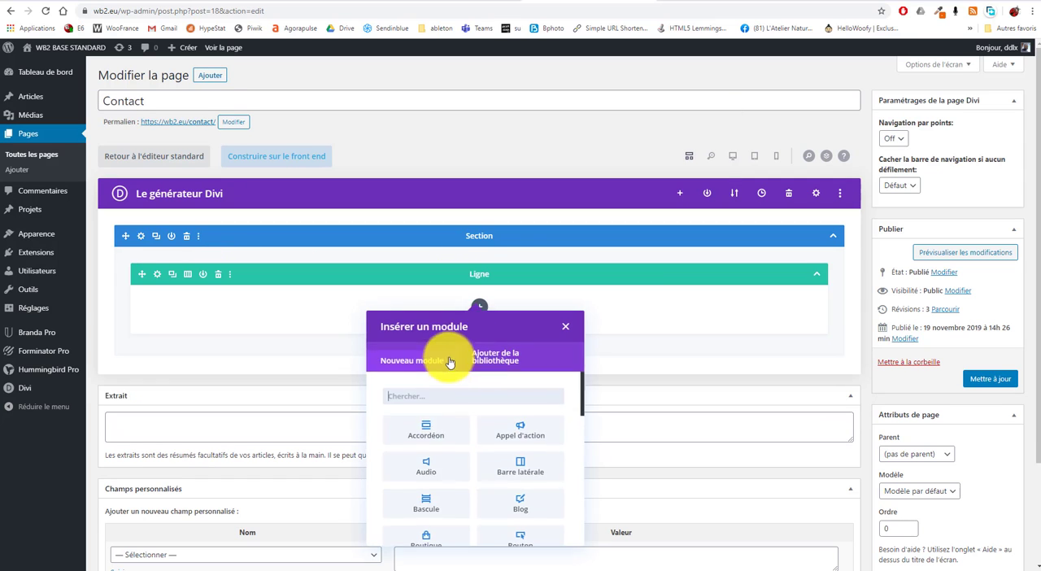
Insert a Texte module into the new row of the Contact page
{"action": "scroll", "coordinate": [548, 456], "scroll_direction": "down", "scroll_amount": 5}
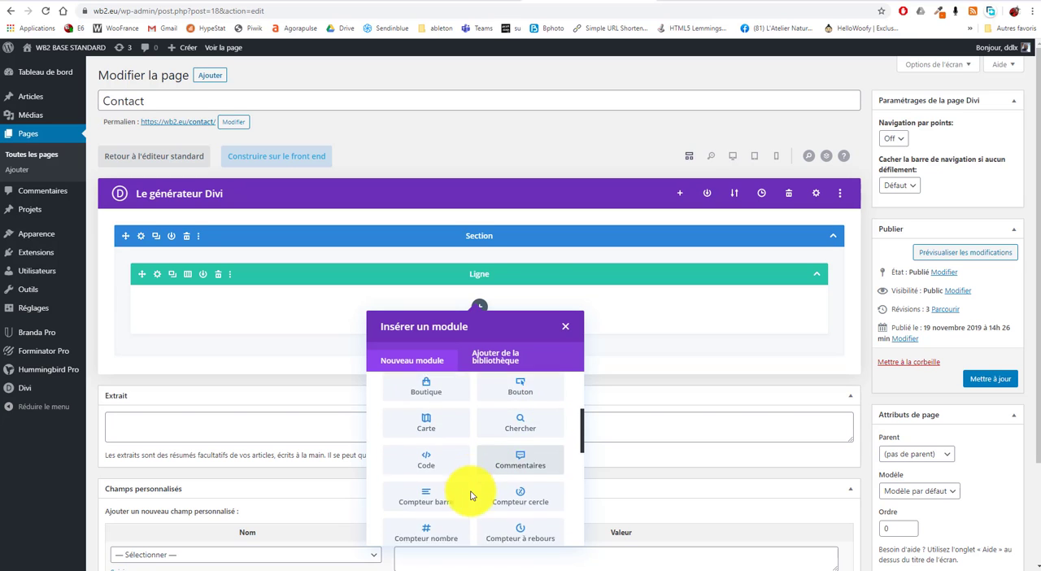
{"action": "scroll", "coordinate": [529, 504], "scroll_direction": "down", "scroll_amount": 2}
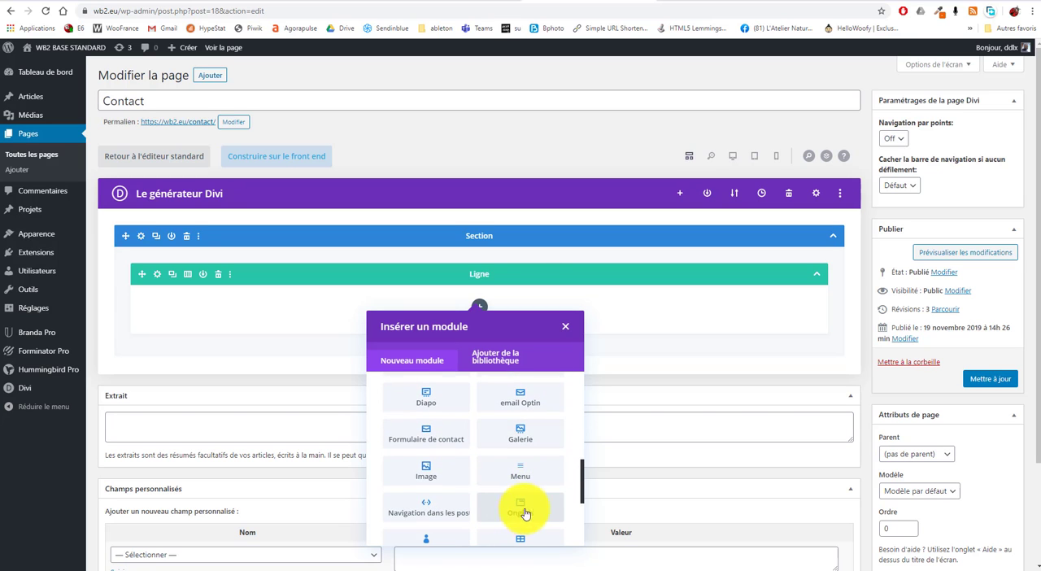
{"action": "scroll", "coordinate": [526, 513], "scroll_direction": "down", "scroll_amount": 3}
{"action": "left_click", "coordinate": [426, 495]}
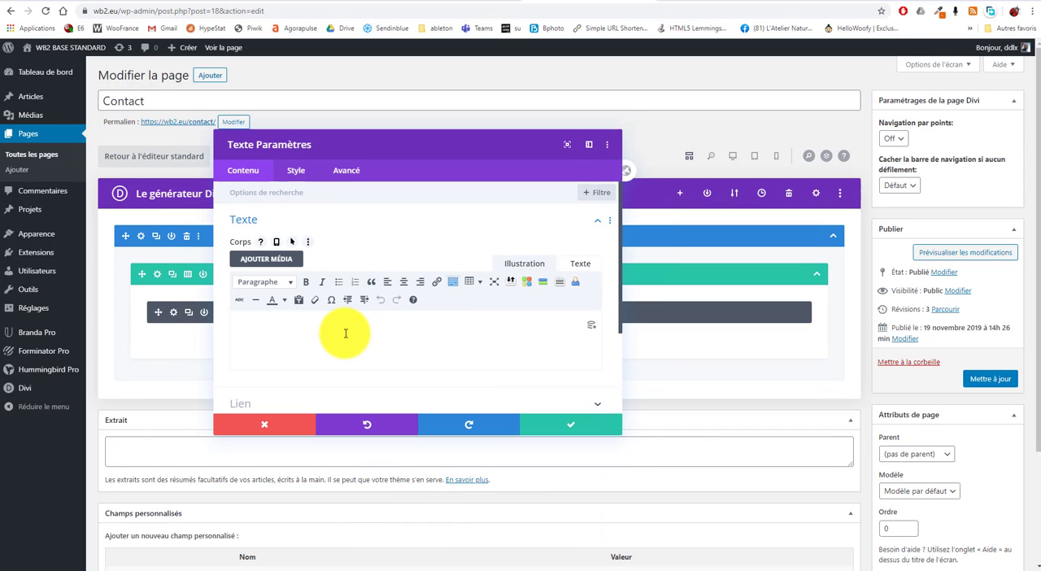
Paste the shortcode [forminator_form id="80"] into the Texte module's body, save the module and update the Contact page
{"action": "type", "text": "[forminator_form id=\"80\"]"}
{"action": "left_click_drag", "start_coordinate": [231, 333], "coordinate": [387, 321]}
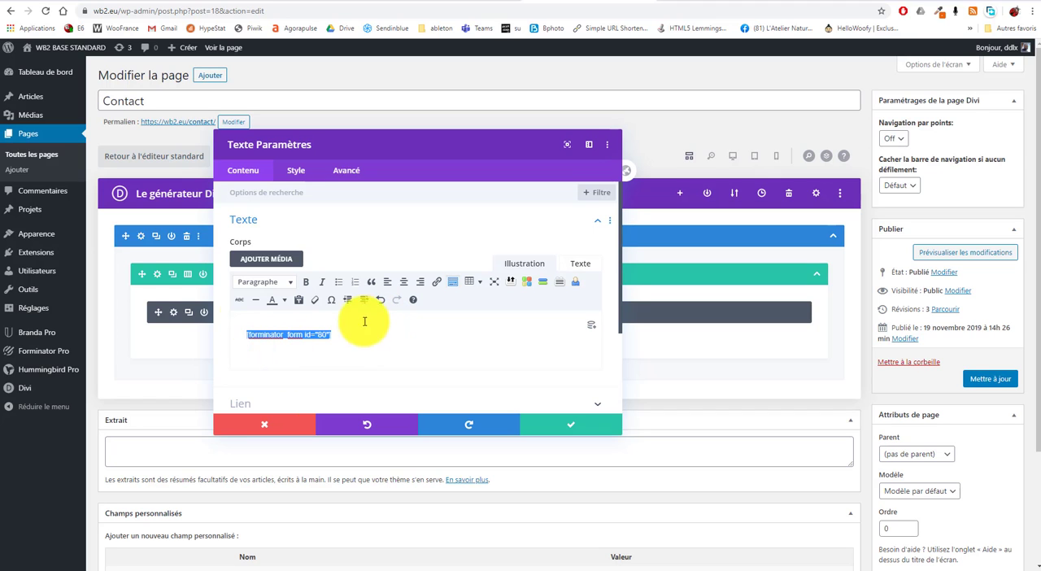
{"action": "left_click", "coordinate": [583, 429]}
{"action": "left_click", "coordinate": [980, 378]}
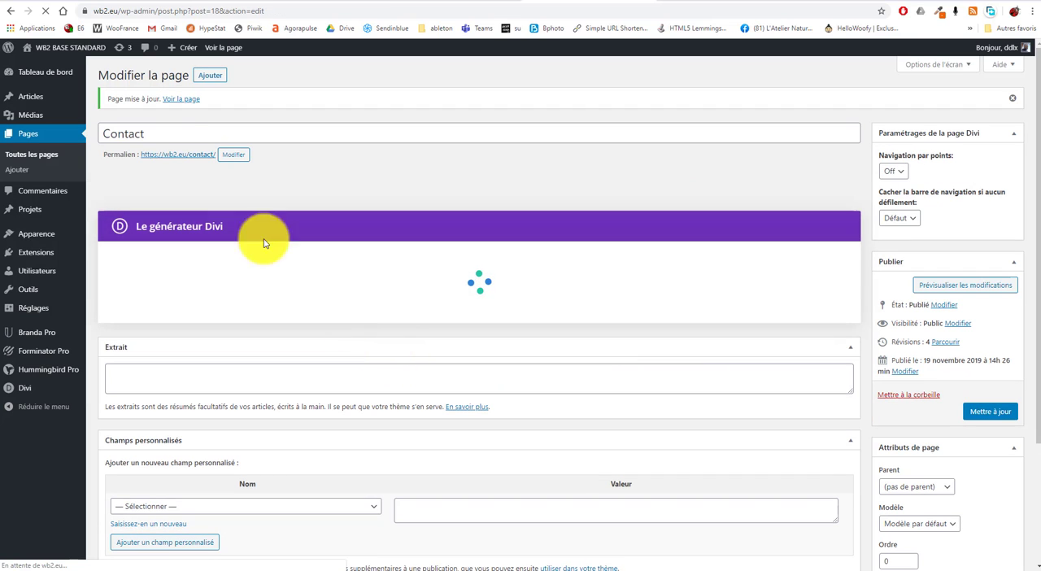
View the published Contact page and examine how the embedded form appears against the section background
{"action": "left_click", "coordinate": [181, 156]}
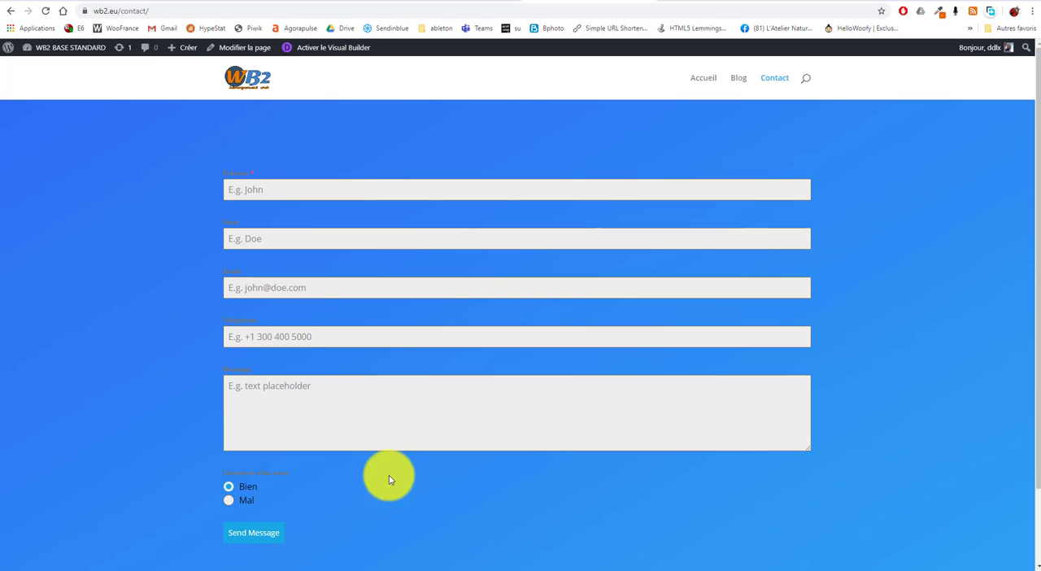
{"action": "left_click_drag", "start_coordinate": [389, 475], "coordinate": [195, 123]}
{"action": "left_click", "coordinate": [133, 189]}
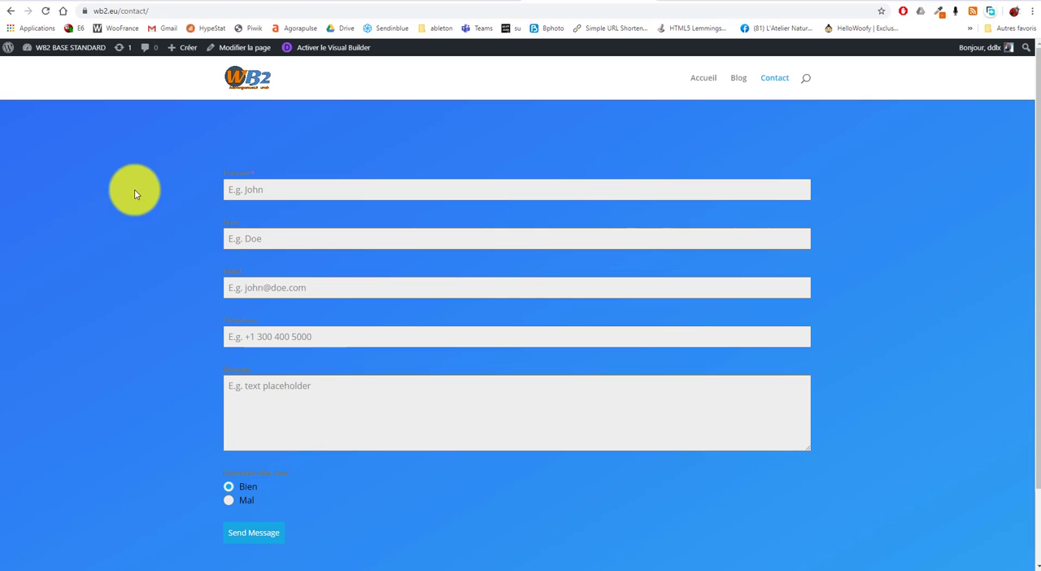
{"action": "scroll", "coordinate": [395, 559], "scroll_direction": "down", "scroll_amount": 2}
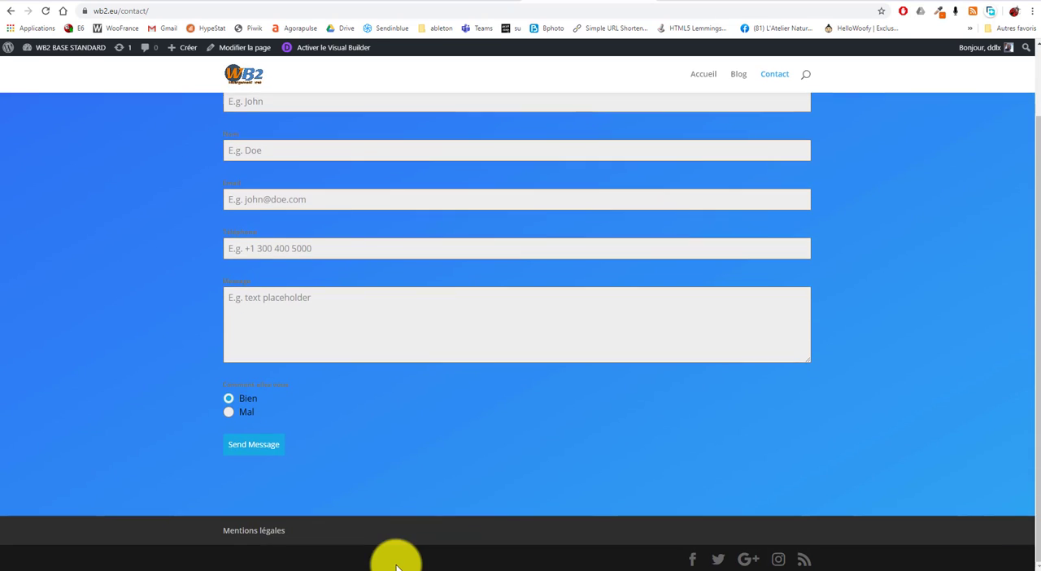
{"action": "scroll", "coordinate": [395, 560], "scroll_direction": "up", "scroll_amount": 2}
{"action": "left_click", "coordinate": [459, 0]}
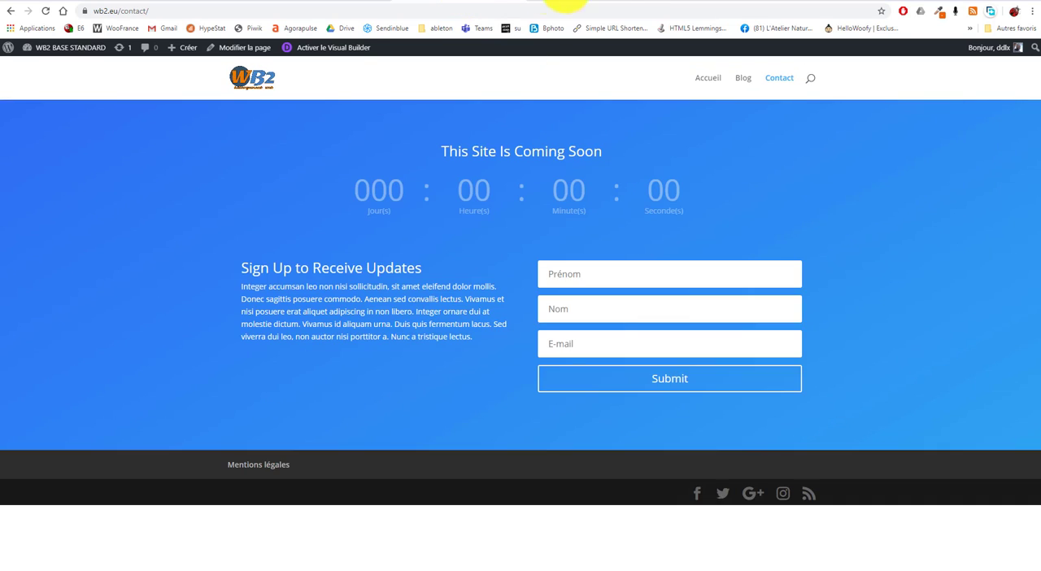
{"action": "left_click", "coordinate": [566, 0]}
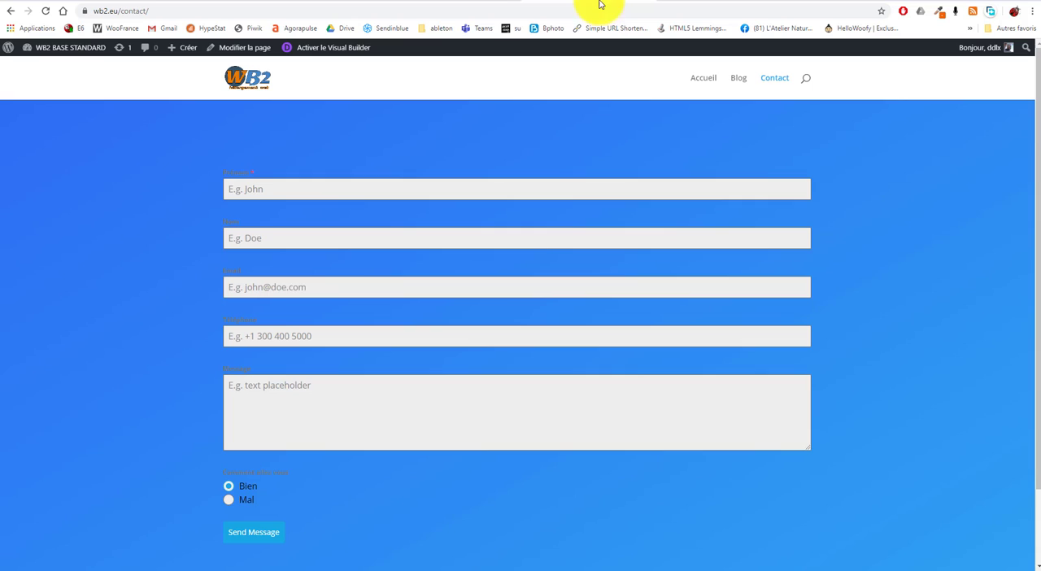
Open the Contact page in the Visual Builder and show the section's Fond settings
{"action": "left_click", "coordinate": [338, 56]}
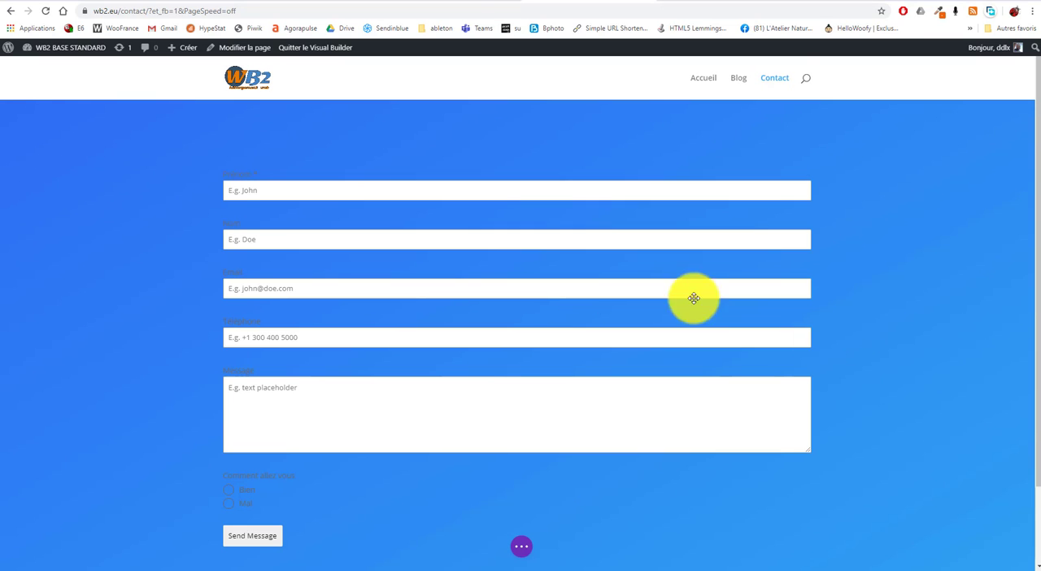
{"action": "mouse_move", "coordinate": [132, 116]}
{"action": "left_click", "coordinate": [27, 114]}
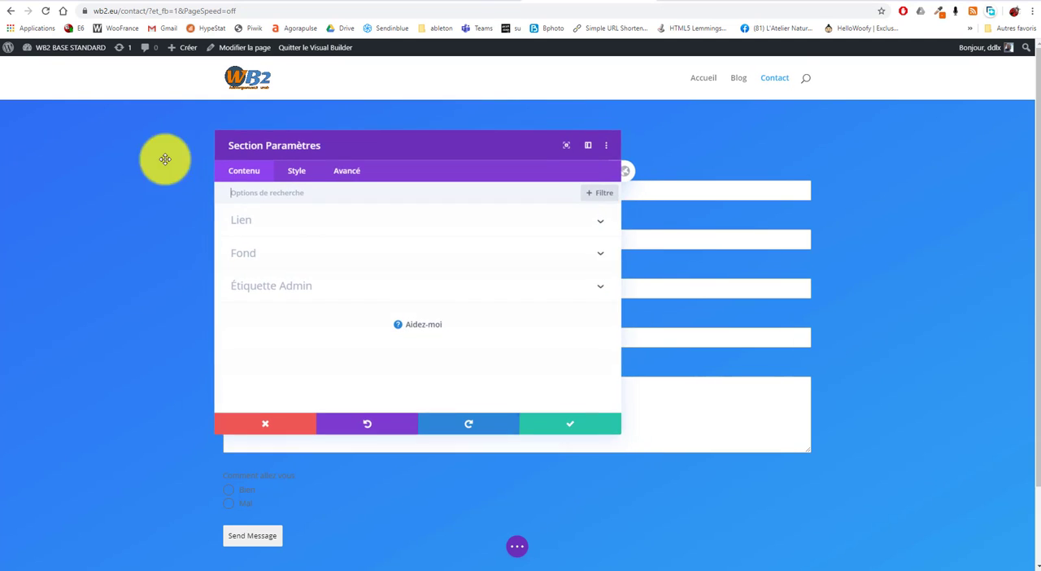
{"action": "left_click", "coordinate": [418, 259]}
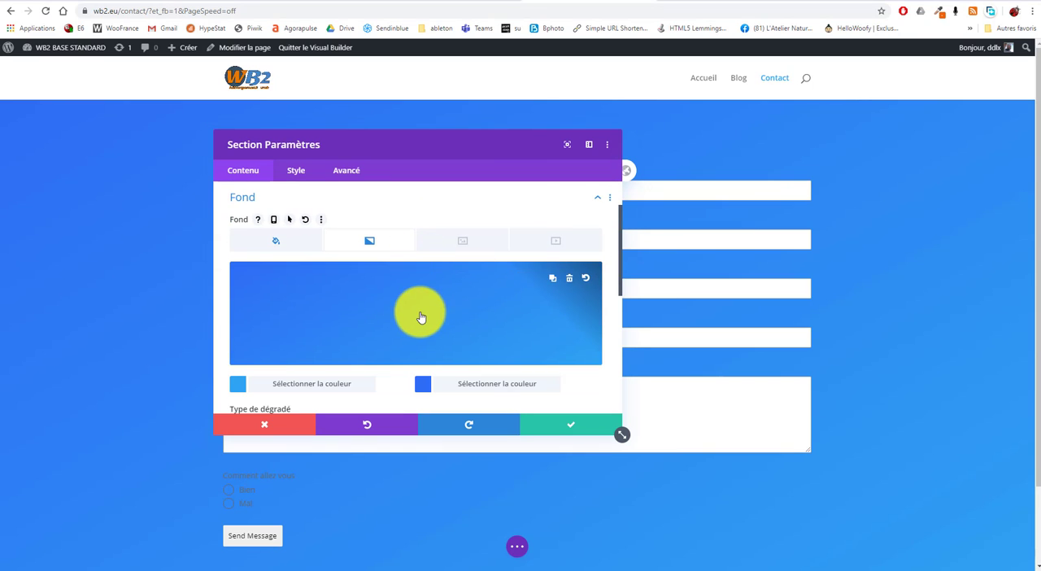
Try recolouring the section's background gradient, starting with white #ffffff as its first colour
{"action": "left_click", "coordinate": [395, 317]}
{"action": "left_click", "coordinate": [283, 382]}
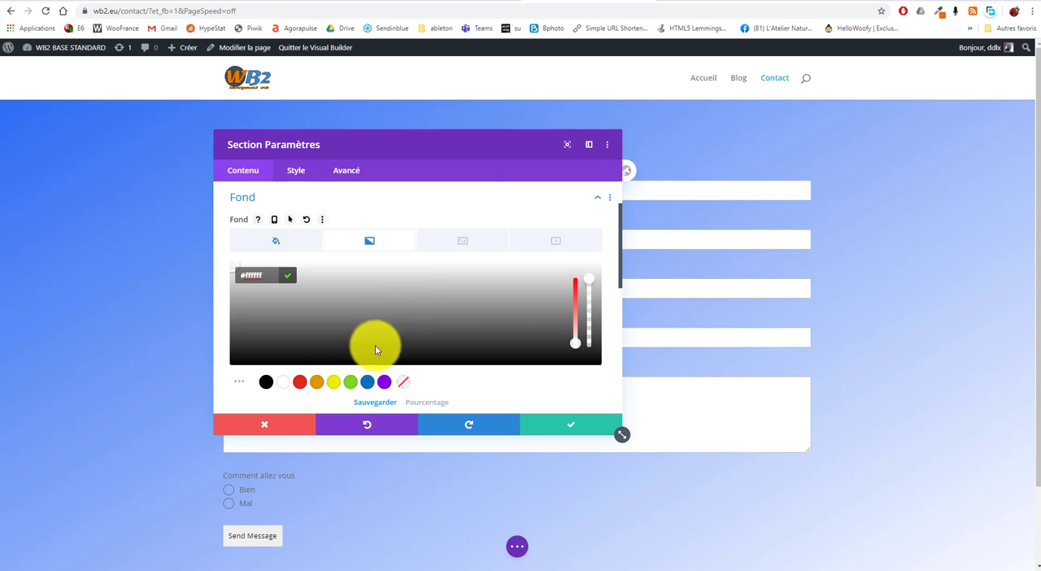
{"action": "left_click", "coordinate": [399, 328]}
Set the section's background colour to white, remove its background gradient and save the section settings
{"action": "left_click", "coordinate": [275, 240]}
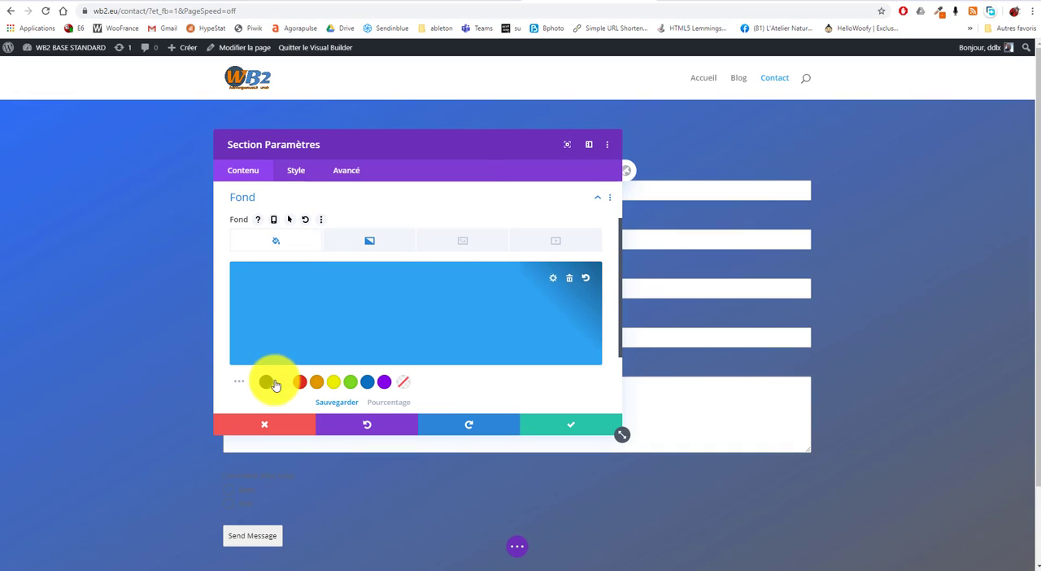
{"action": "left_click", "coordinate": [277, 382]}
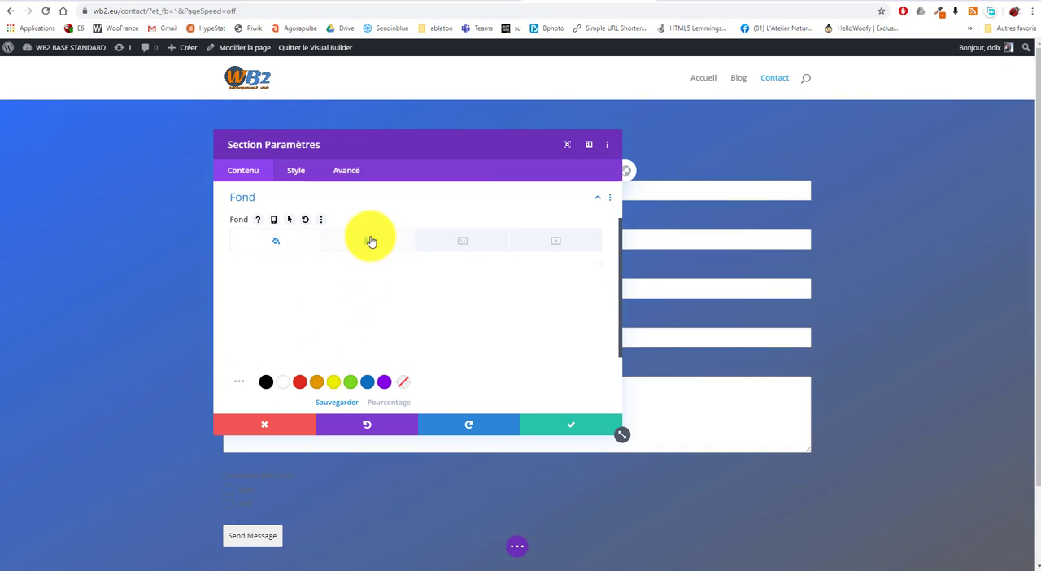
{"action": "left_click", "coordinate": [370, 241]}
{"action": "left_click", "coordinate": [568, 280]}
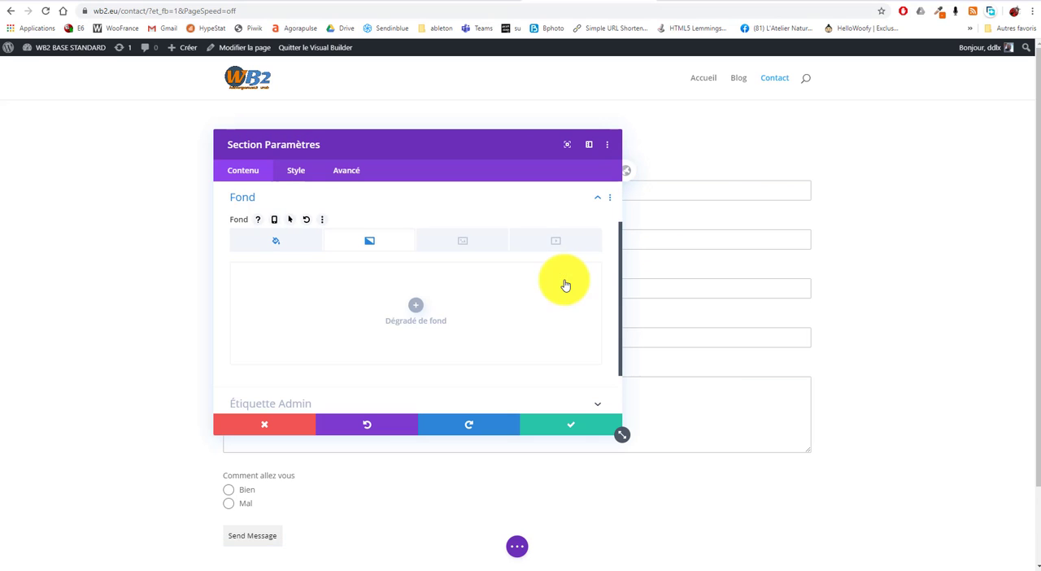
{"action": "left_click", "coordinate": [579, 427]}
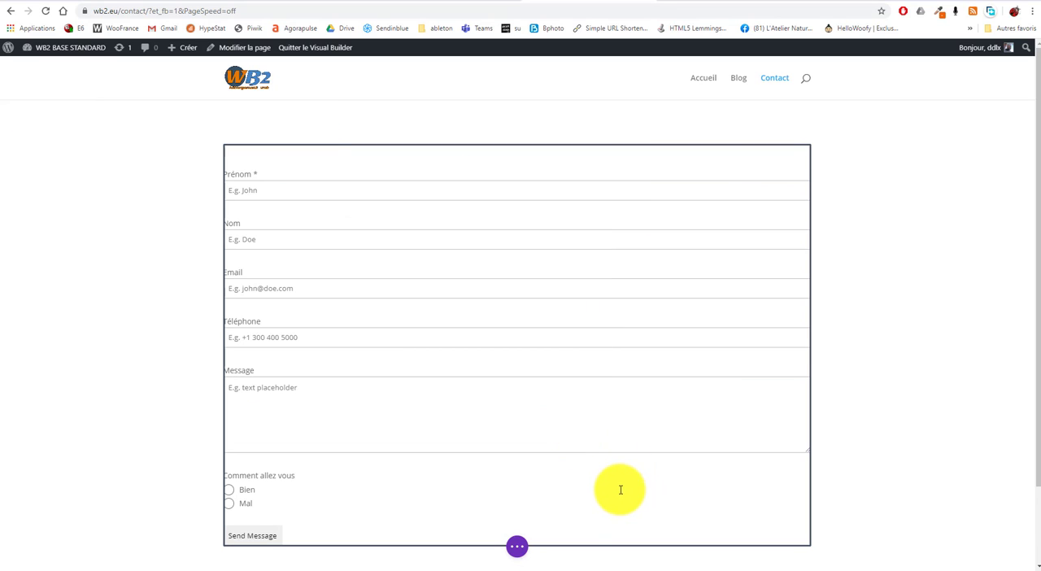
Save the Contact page and exit the Visual Builder
{"action": "scroll", "coordinate": [138, 443], "scroll_direction": "down", "scroll_amount": 1}
{"action": "scroll", "coordinate": [138, 443], "scroll_direction": "up", "scroll_amount": 1}
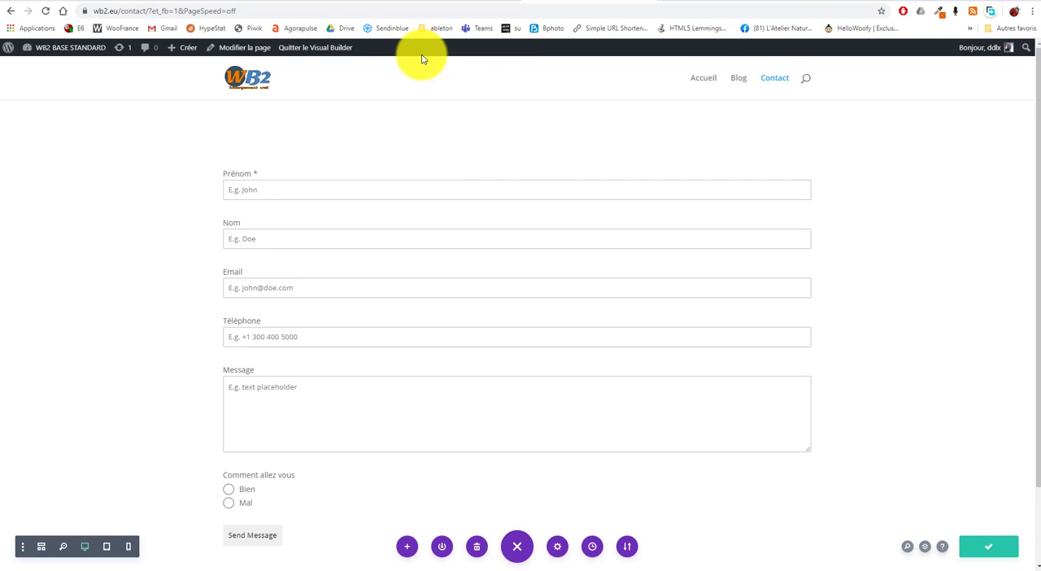
{"action": "left_click", "coordinate": [347, 47]}
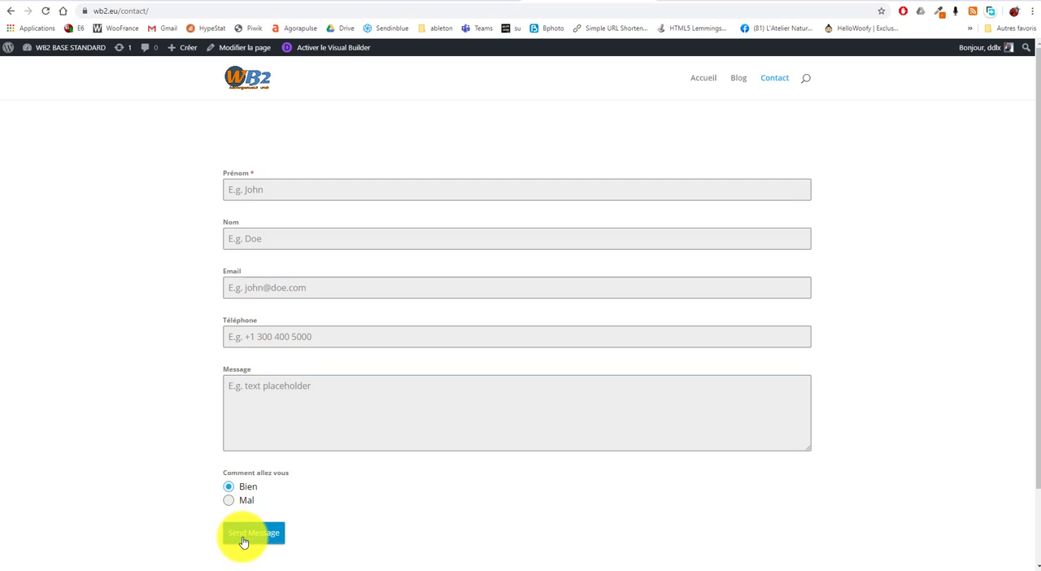
In the Formulaire 2 editor, move Comment allez vous to the top and Nom below Email, and update the form
{"action": "left_click", "coordinate": [315, 0]}
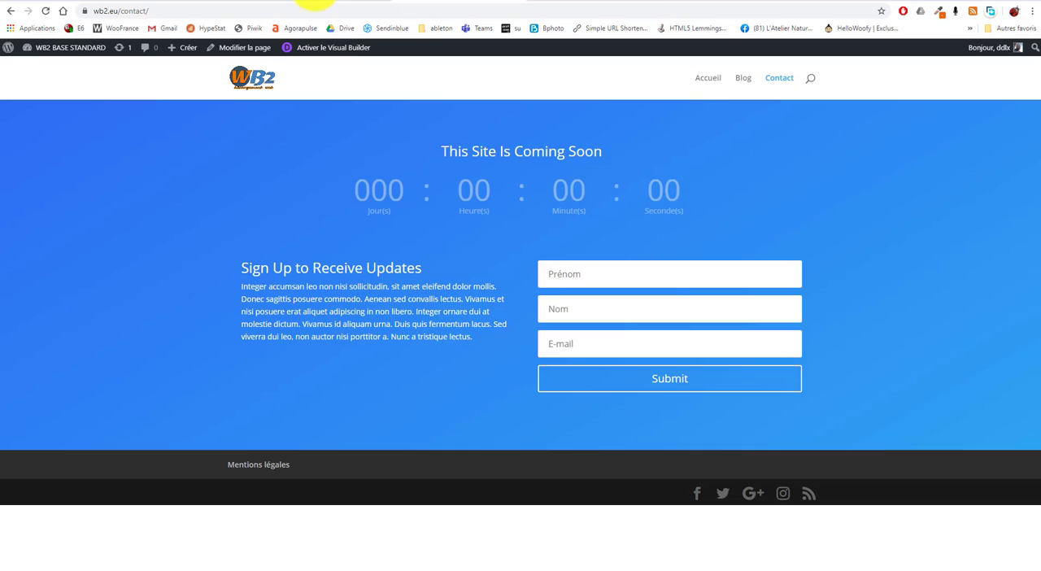
{"action": "left_click", "coordinate": [313, 0]}
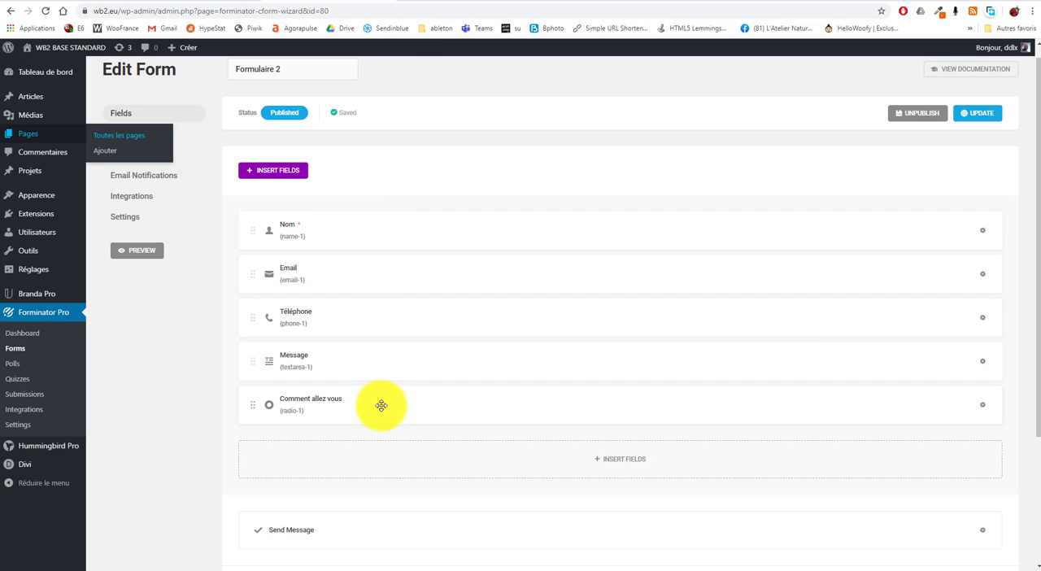
{"action": "left_click_drag", "start_coordinate": [379, 400], "coordinate": [383, 233]}
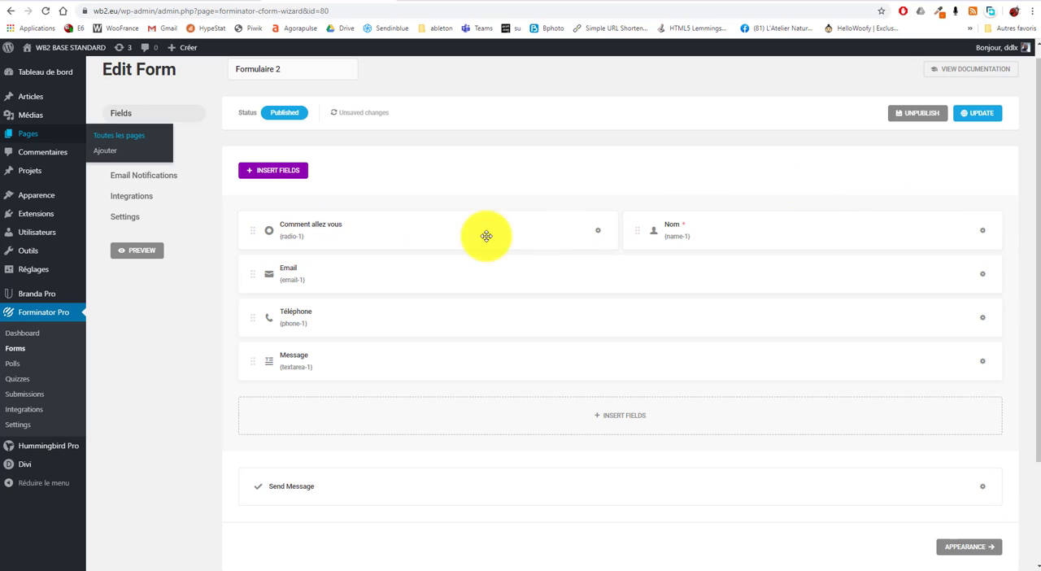
{"action": "left_click_drag", "start_coordinate": [794, 222], "coordinate": [452, 286]}
{"action": "left_click_drag", "start_coordinate": [445, 291], "coordinate": [447, 290]}
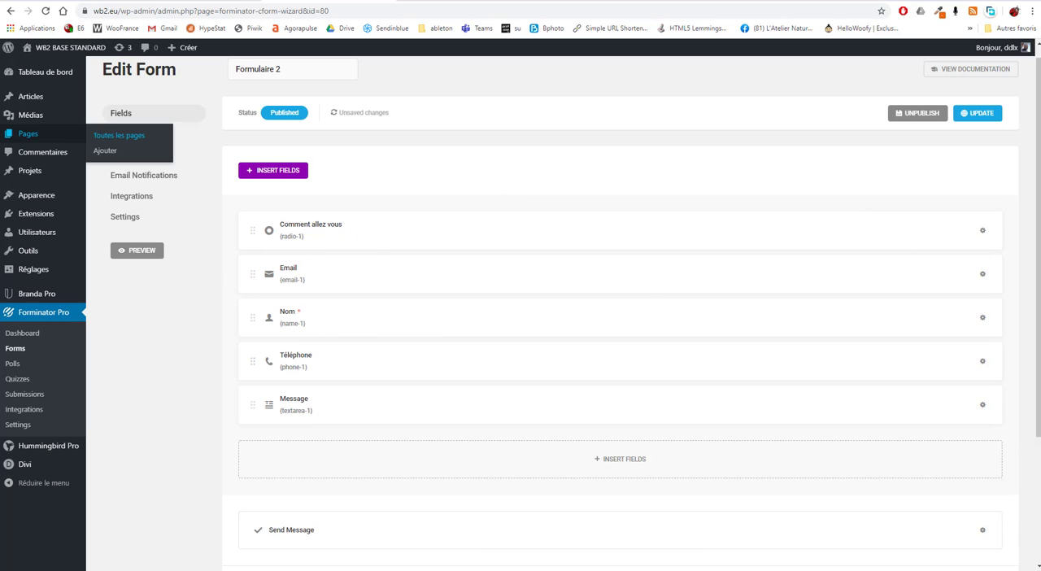
{"action": "left_click", "coordinate": [980, 113]}
Check the reordered form fields on the published Contact page
{"action": "left_click", "coordinate": [492, 2]}
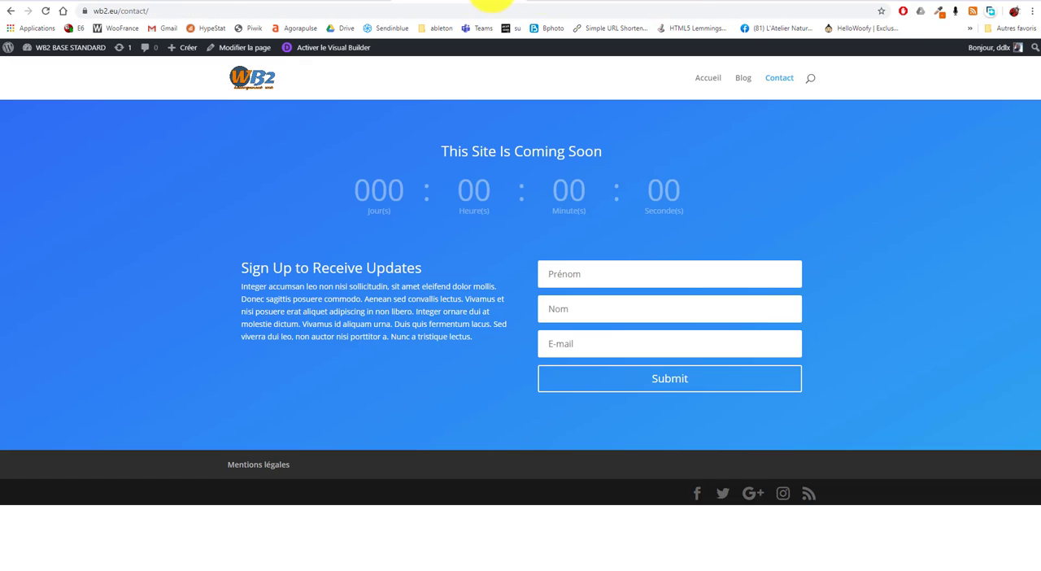
{"action": "left_click", "coordinate": [598, 1]}
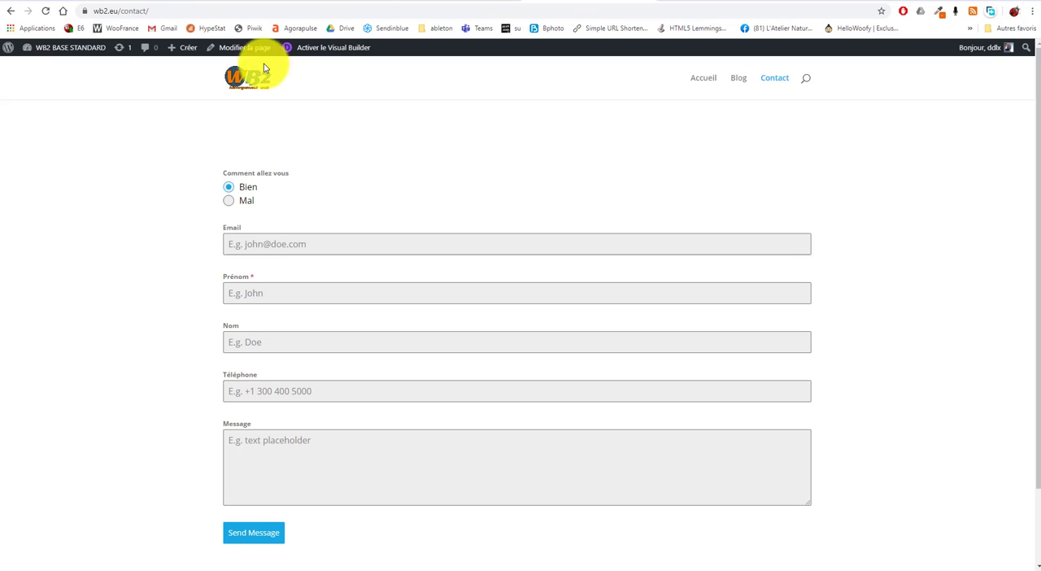
{"action": "left_click", "coordinate": [461, 2]}
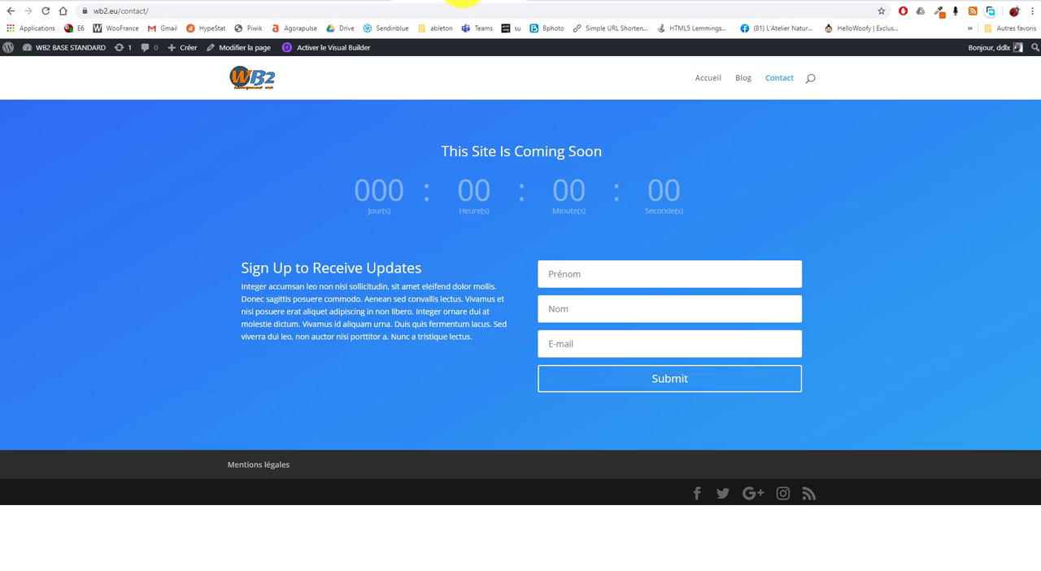
{"action": "left_click", "coordinate": [587, 2]}
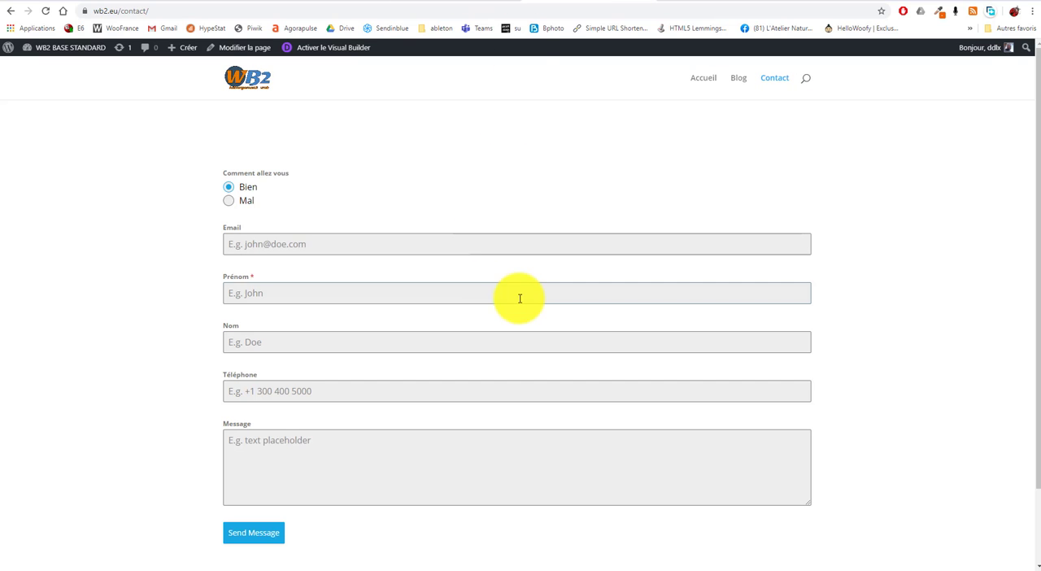
{"action": "scroll", "coordinate": [548, 328], "scroll_direction": "down", "scroll_amount": 1}
{"action": "scroll", "coordinate": [548, 328], "scroll_direction": "up", "scroll_amount": 1}
Return to the Formulaire 2 editor's browser tab and open the site's Widgets management page from there
{"action": "left_click", "coordinate": [440, 2]}
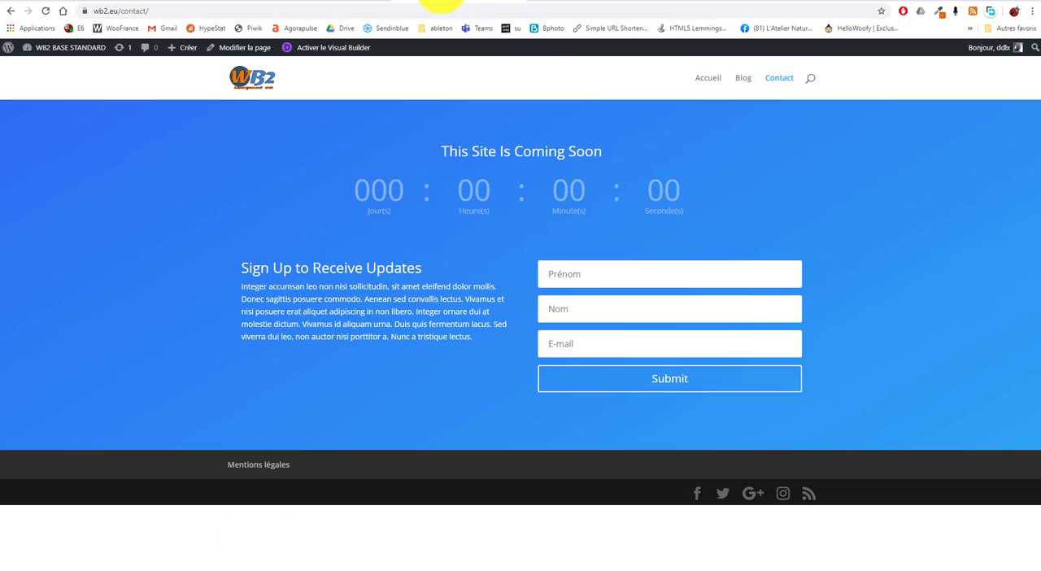
{"action": "left_click", "coordinate": [337, 2]}
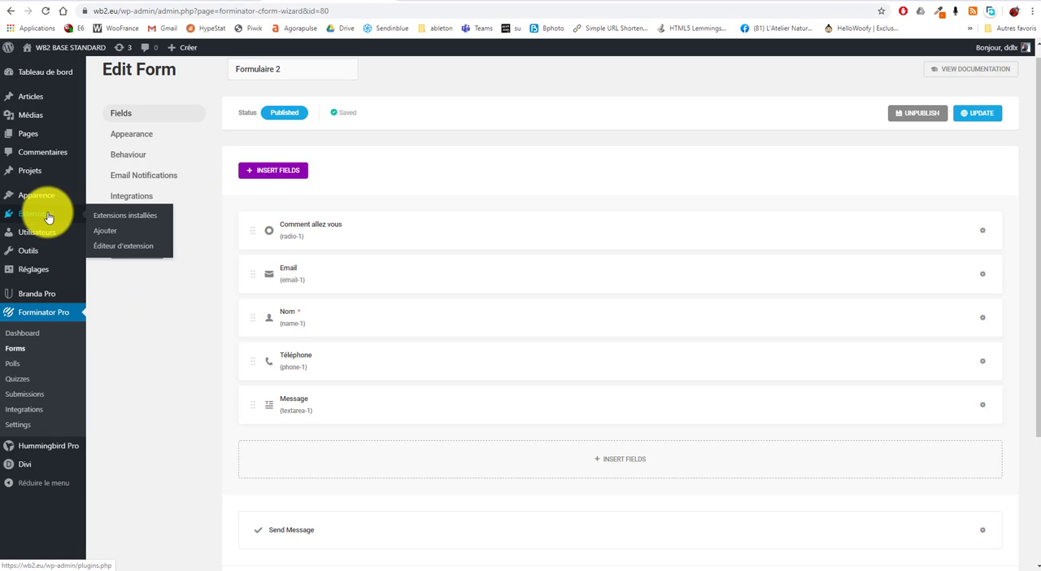
{"action": "mouse_move", "coordinate": [50, 203]}
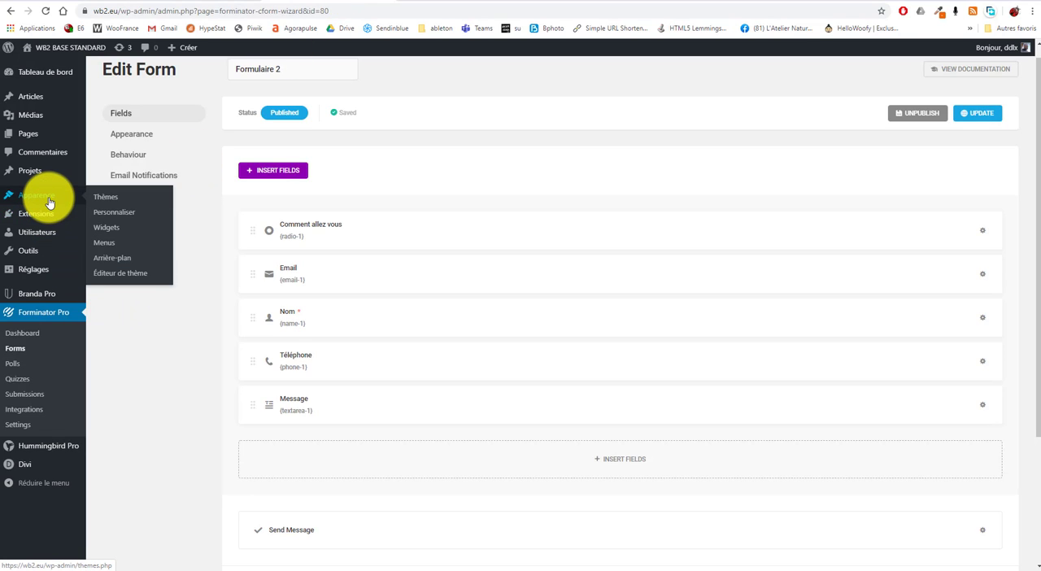
{"action": "left_click", "coordinate": [111, 233]}
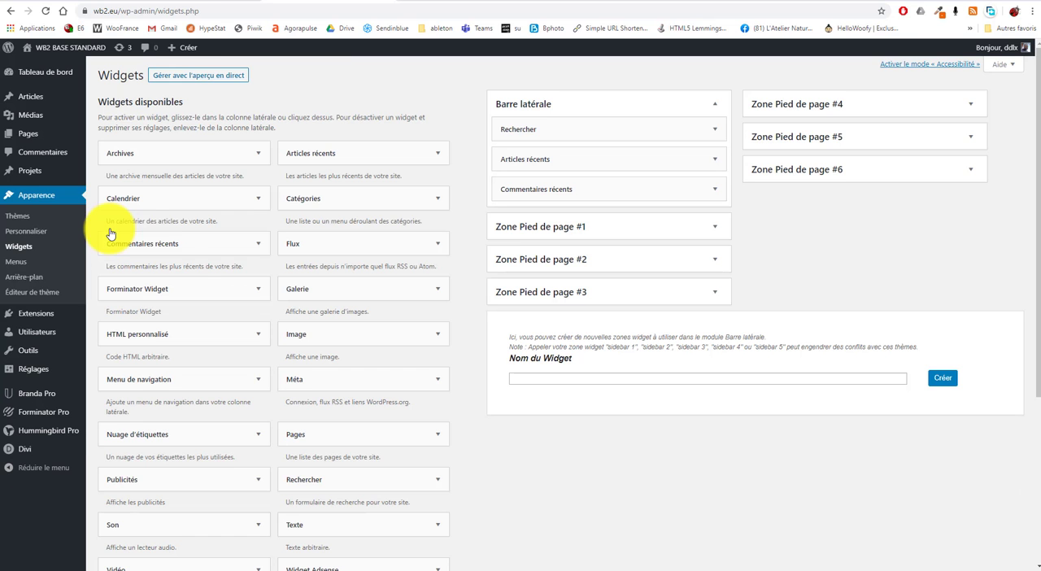
{"action": "scroll", "coordinate": [701, 378], "scroll_direction": "down", "scroll_amount": 2}
{"action": "scroll", "coordinate": [693, 381], "scroll_direction": "up", "scroll_amount": 2}
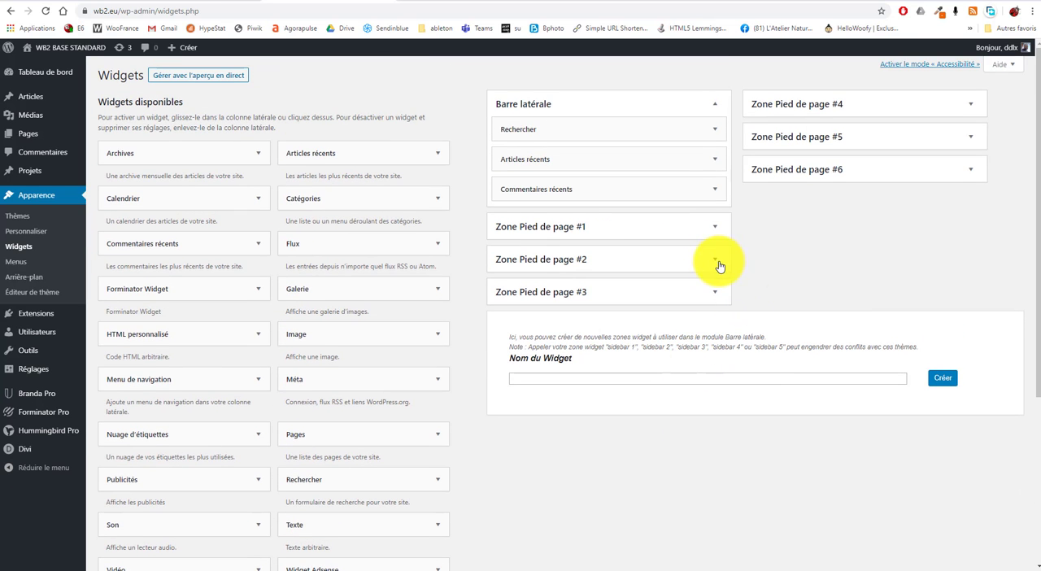
Add a Texte widget containing [forminator_form id="80"] to Zone Pied de page #2, save it and collapse the zone
{"action": "left_click", "coordinate": [714, 259]}
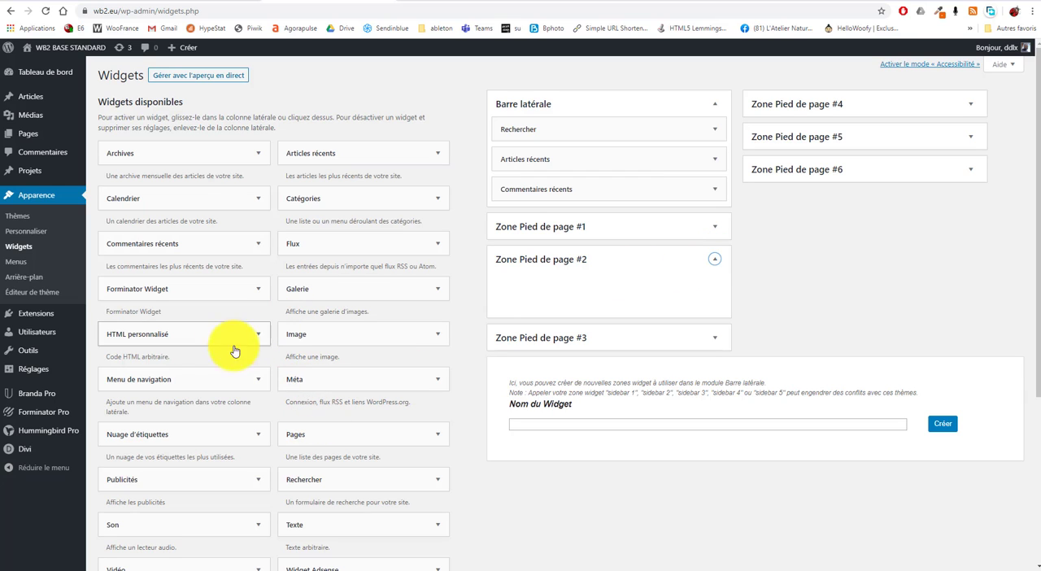
{"action": "left_click_drag", "start_coordinate": [344, 523], "coordinate": [646, 274]}
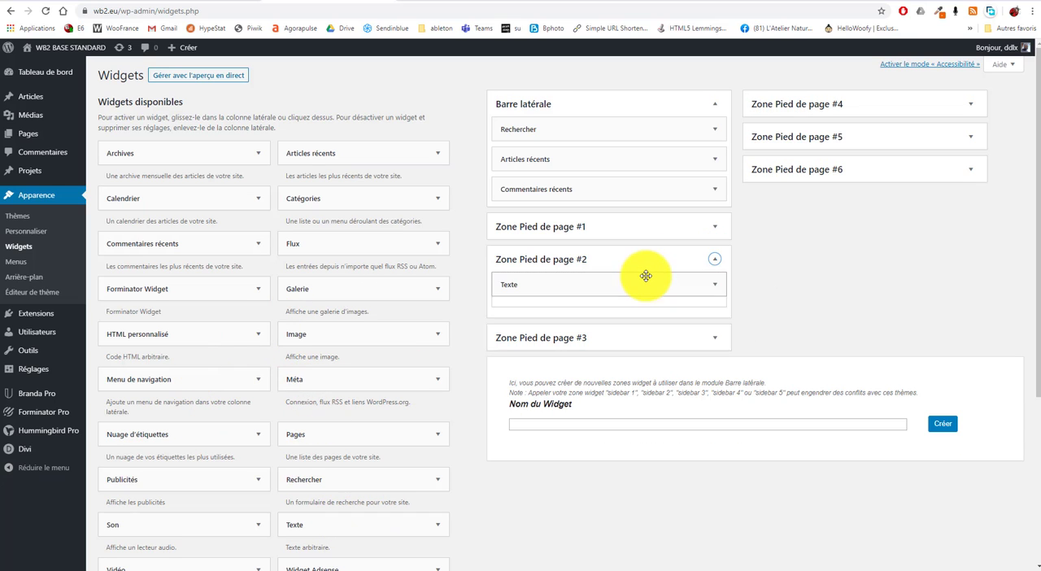
{"action": "type", "text": "[forminator_form id=\"80\"]"}
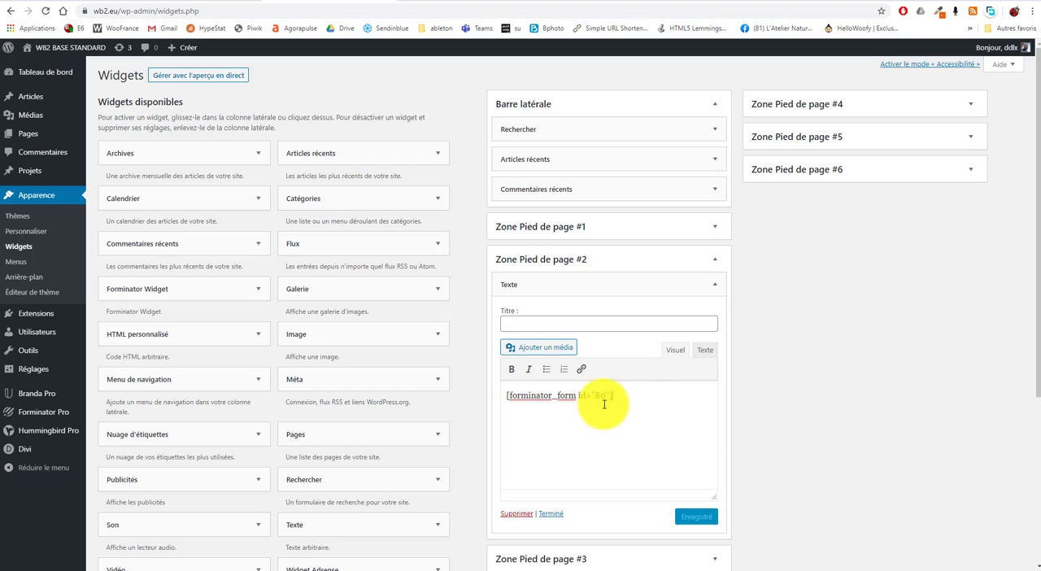
{"action": "left_click", "coordinate": [688, 520]}
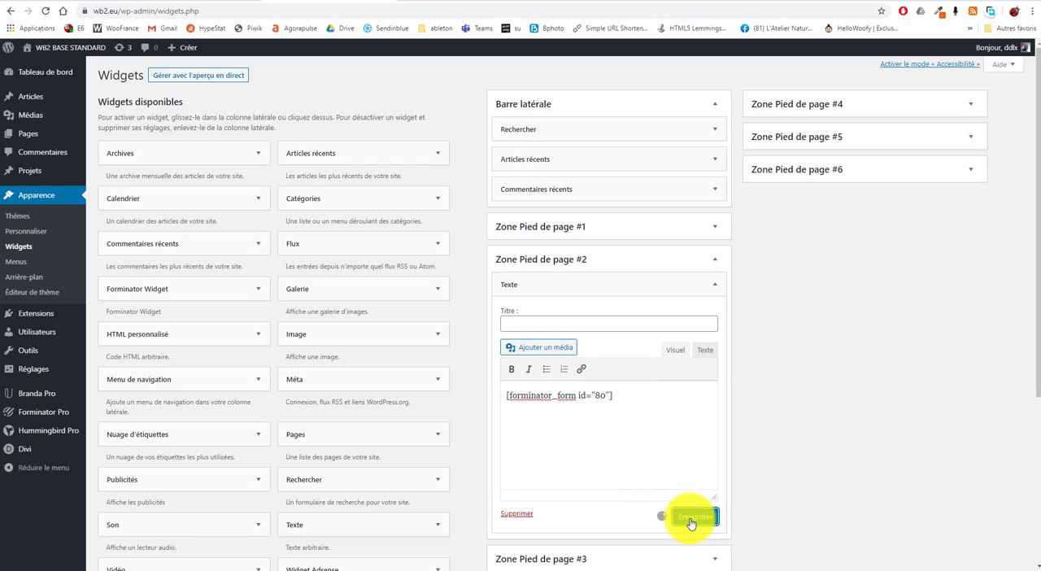
{"action": "left_click", "coordinate": [716, 262]}
Check on the website's home page that the footer widget shows the form, and try its radio option and input fields
{"action": "left_click", "coordinate": [457, 1]}
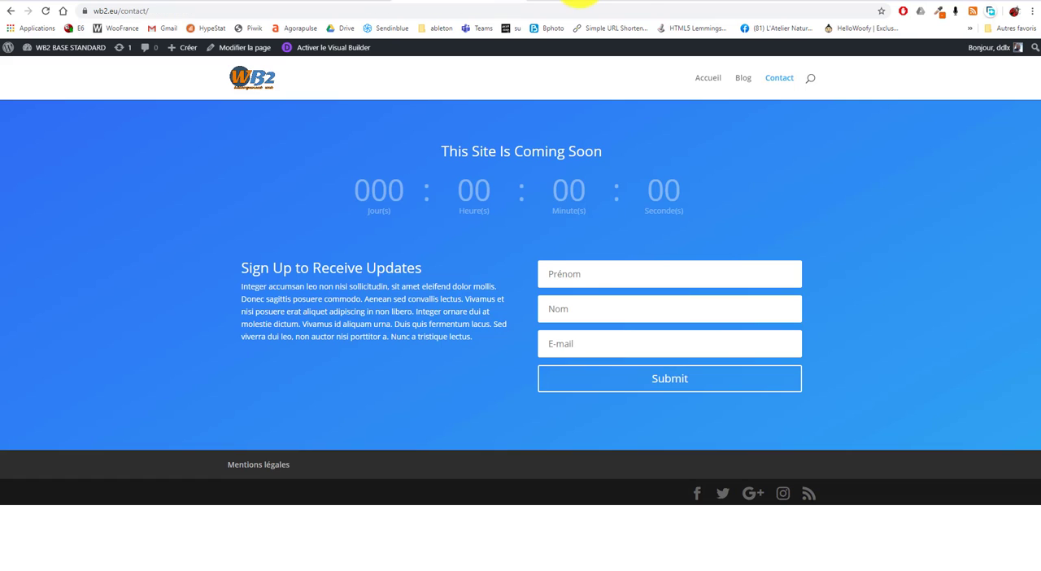
{"action": "left_click", "coordinate": [240, 78]}
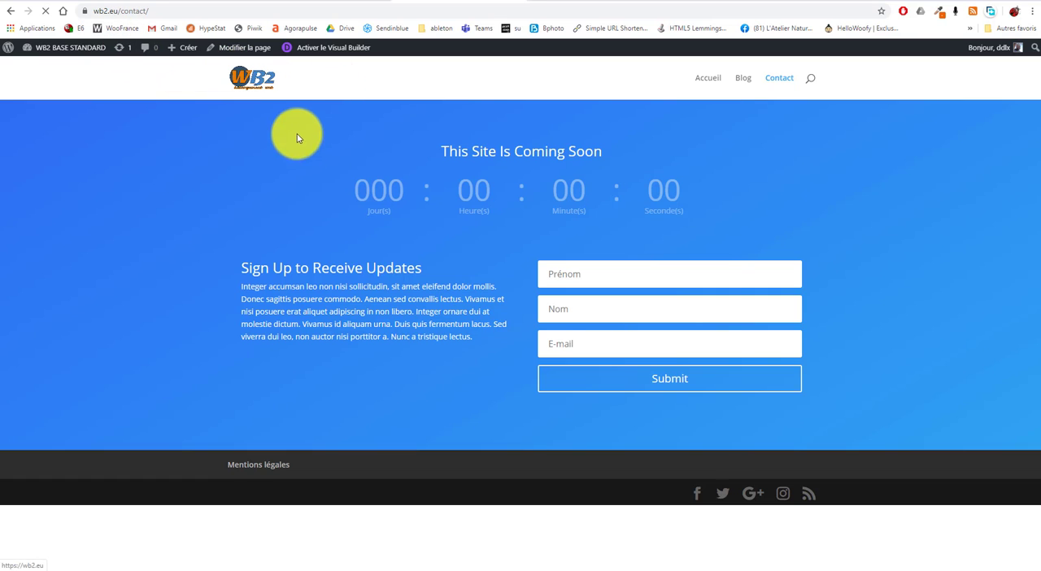
{"action": "scroll", "coordinate": [204, 249], "scroll_direction": "down", "scroll_amount": 10}
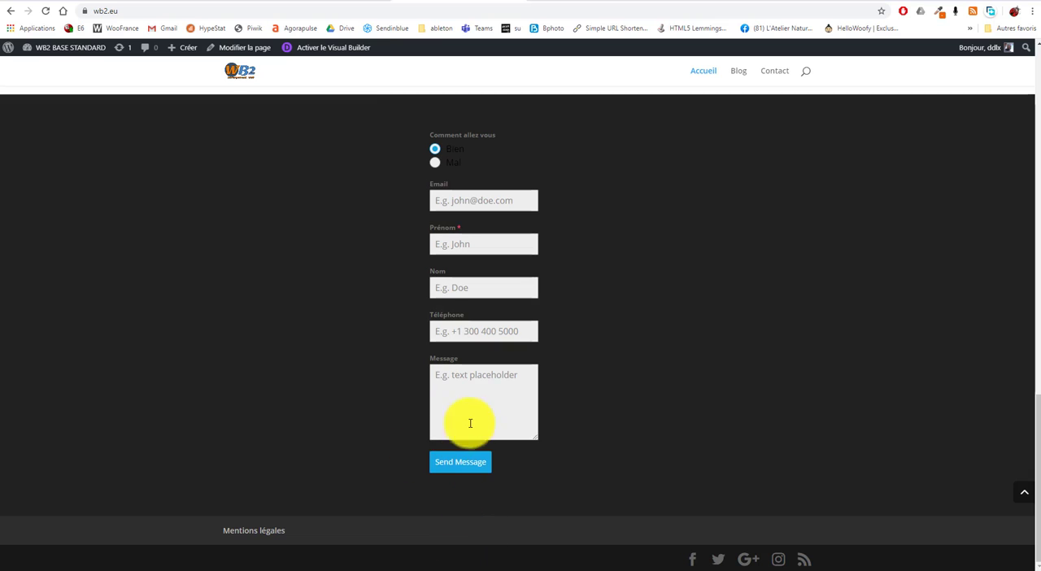
{"action": "left_click", "coordinate": [498, 402]}
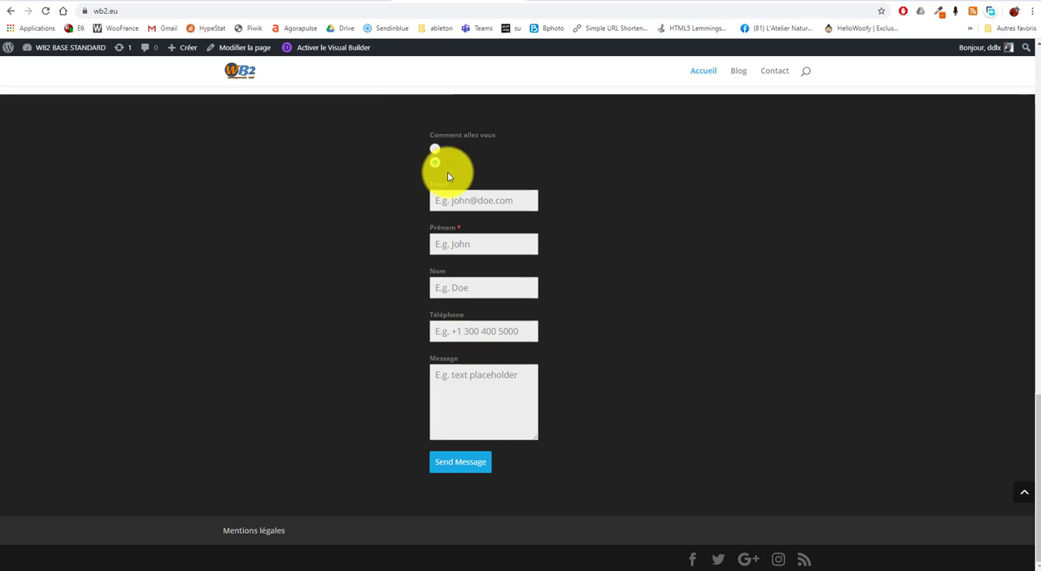
{"action": "left_click", "coordinate": [474, 291]}
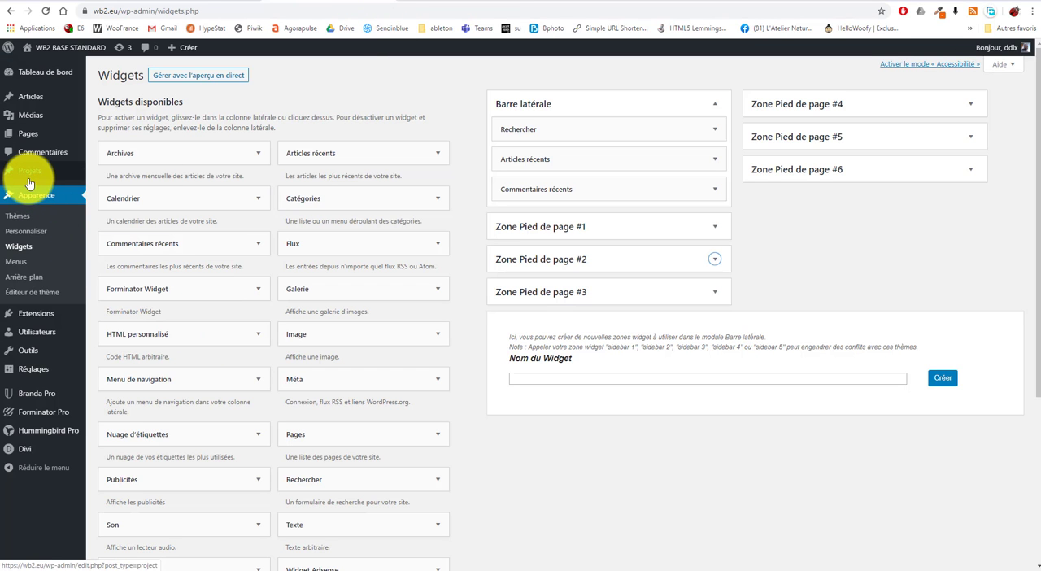
Open Formulaire 2 for editing from the Forminator Pro forms list, try the None design style and set Flat
{"action": "mouse_move", "coordinate": [41, 414]}
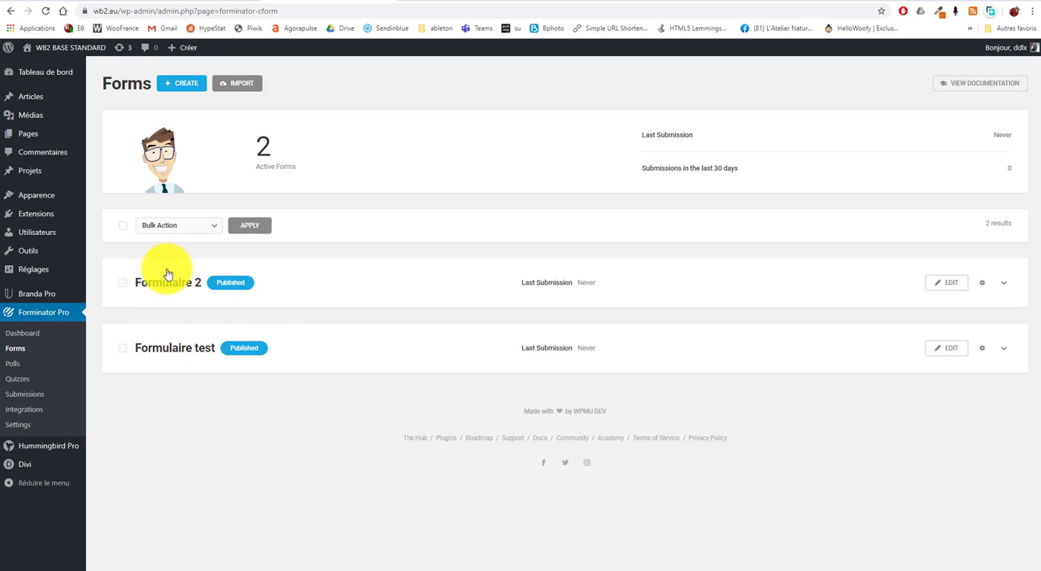
{"action": "left_click", "coordinate": [944, 283]}
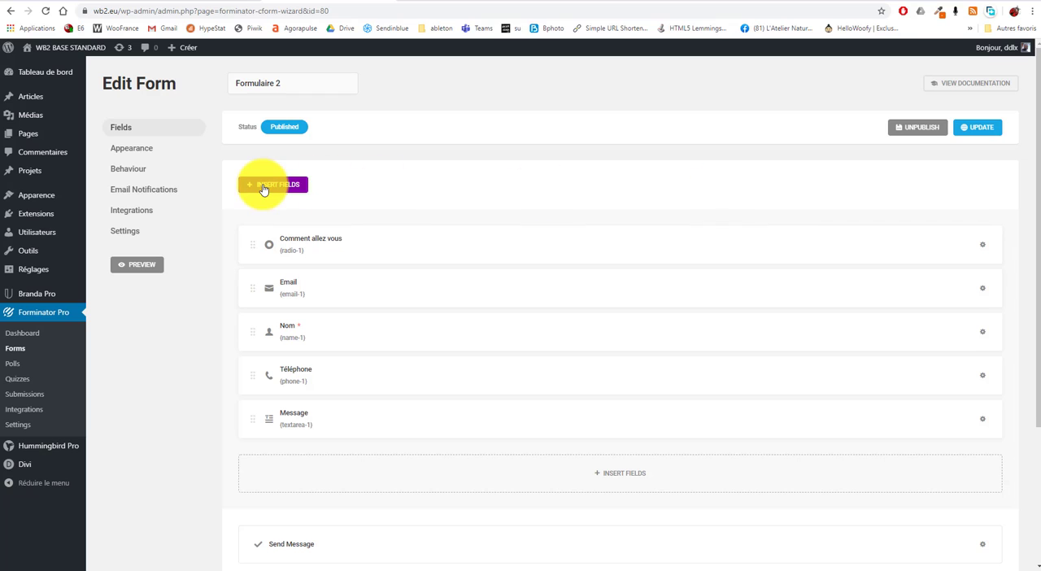
{"action": "left_click", "coordinate": [140, 153]}
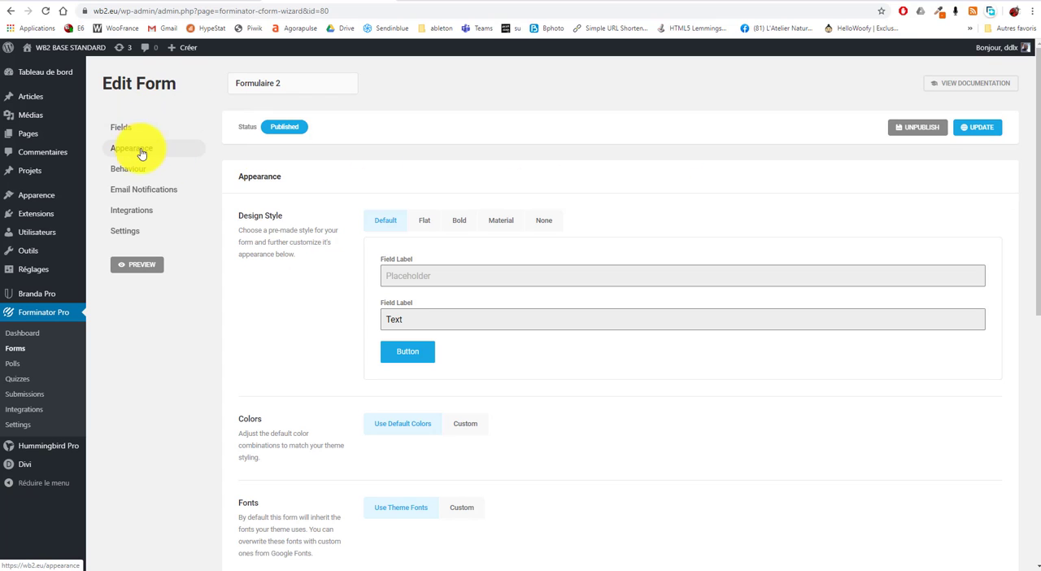
{"action": "left_click", "coordinate": [425, 220]}
{"action": "left_click", "coordinate": [544, 223]}
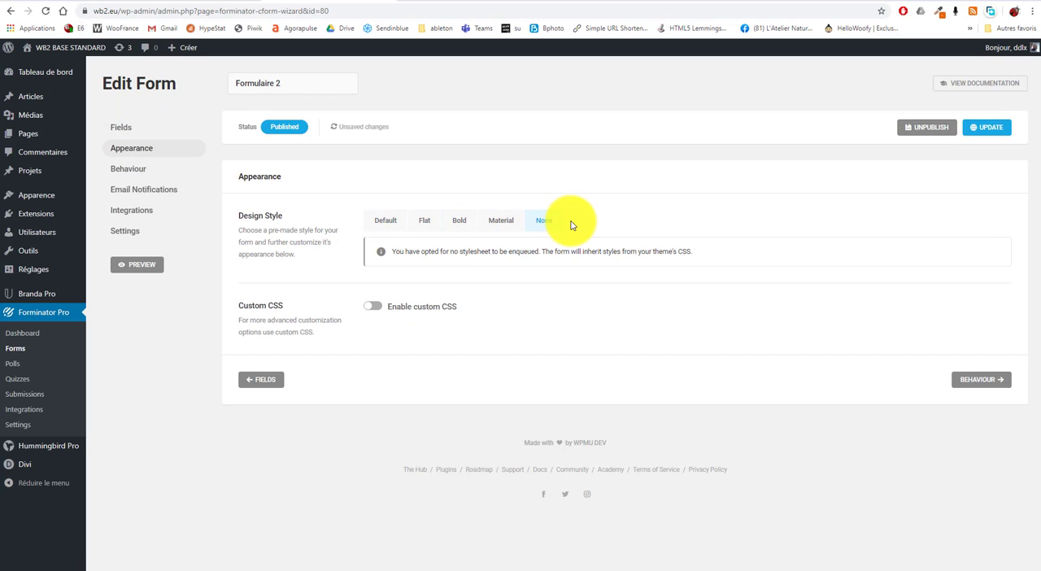
{"action": "left_click", "coordinate": [420, 220]}
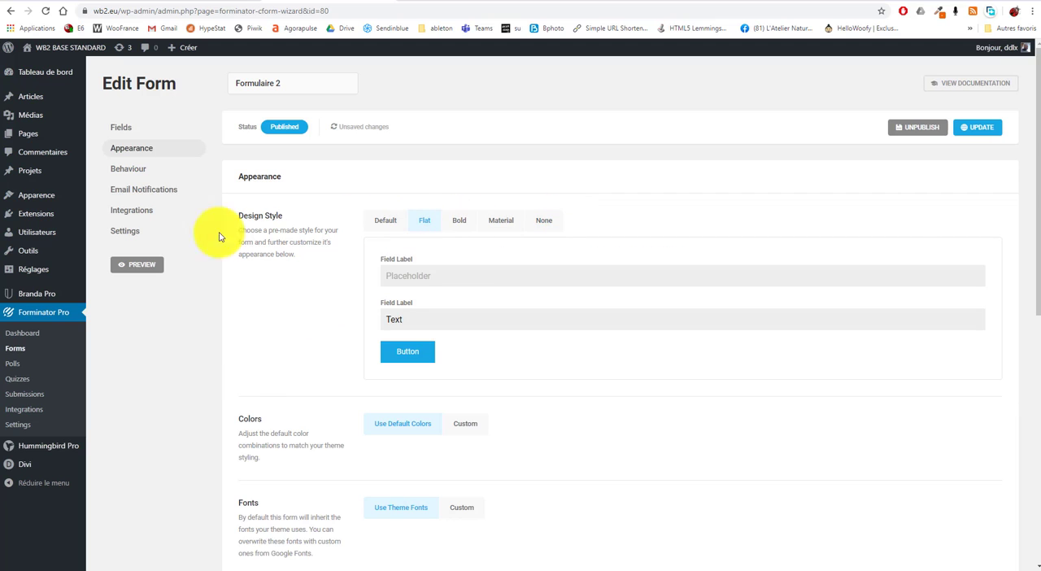
Examine Formulaire 2's After submission behaviours, including the URL redirect and Hide form, and return to Inline Message
{"action": "left_click", "coordinate": [135, 174]}
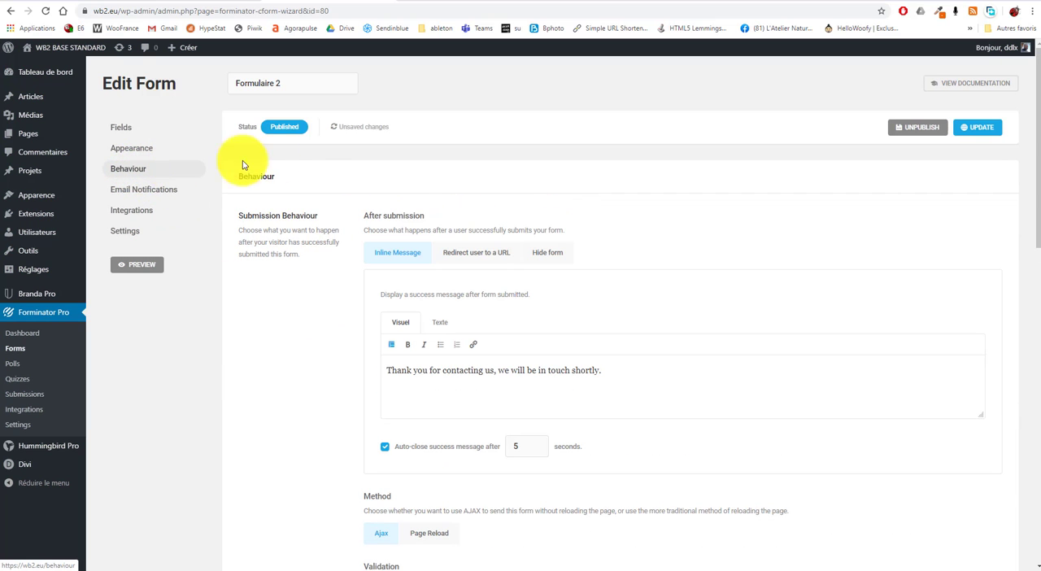
{"action": "scroll", "coordinate": [358, 326], "scroll_direction": "down", "scroll_amount": 1}
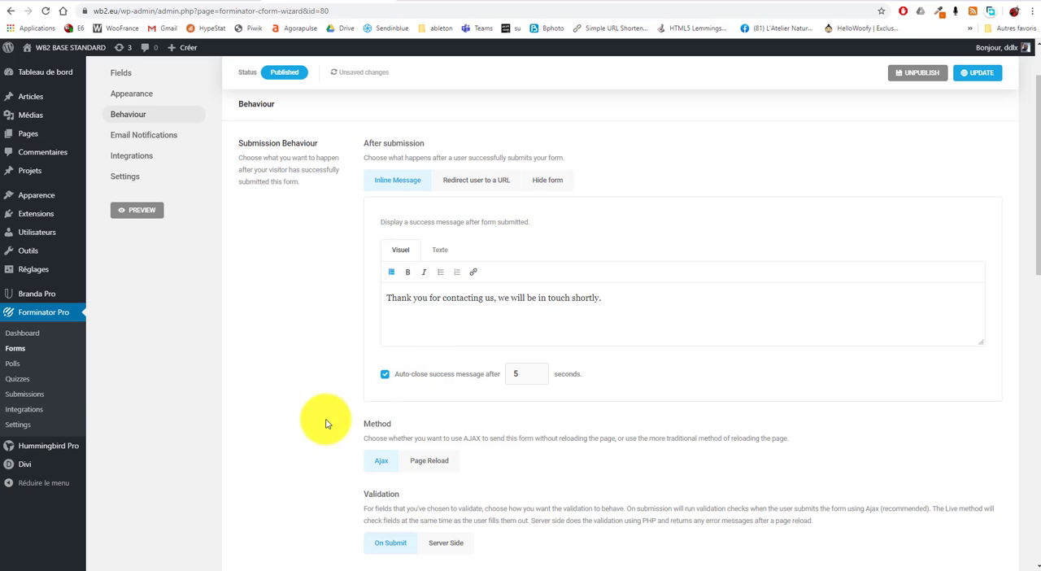
{"action": "scroll", "coordinate": [285, 422], "scroll_direction": "up", "scroll_amount": 1}
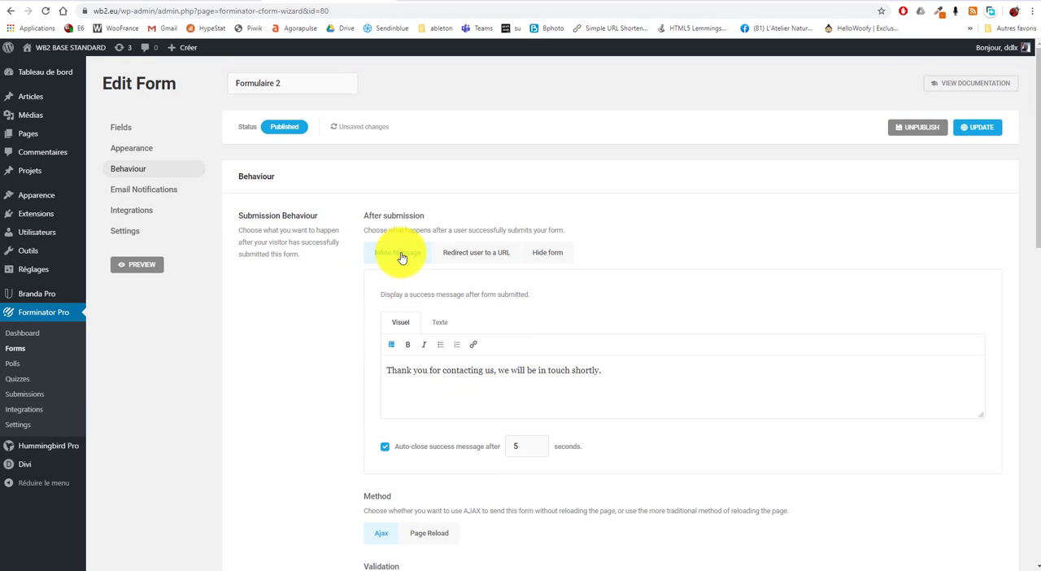
{"action": "left_click_drag", "start_coordinate": [391, 371], "coordinate": [340, 359]}
{"action": "left_click", "coordinate": [672, 386]}
{"action": "left_click", "coordinate": [485, 255]}
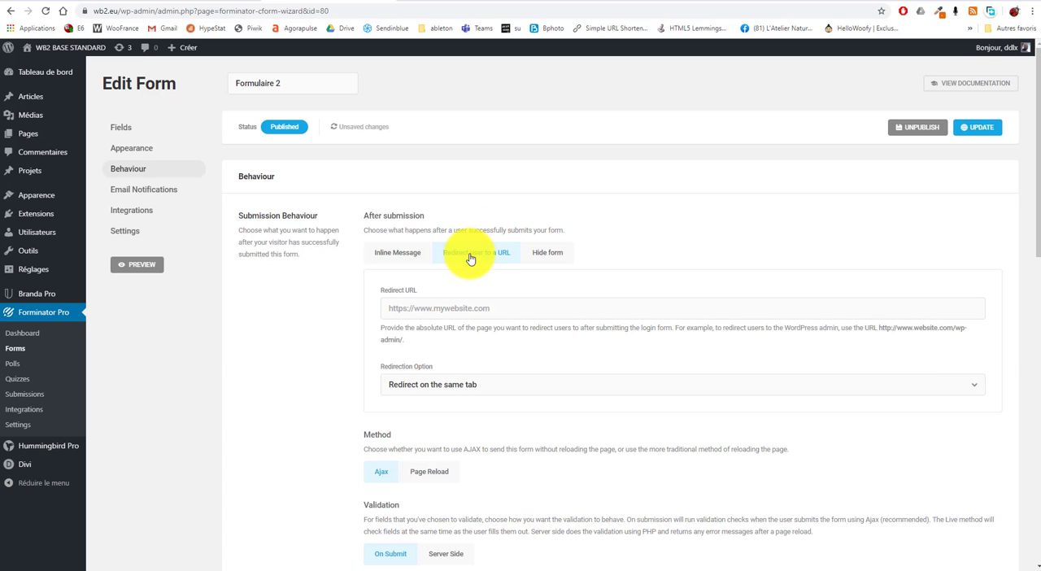
{"action": "left_click", "coordinate": [544, 258]}
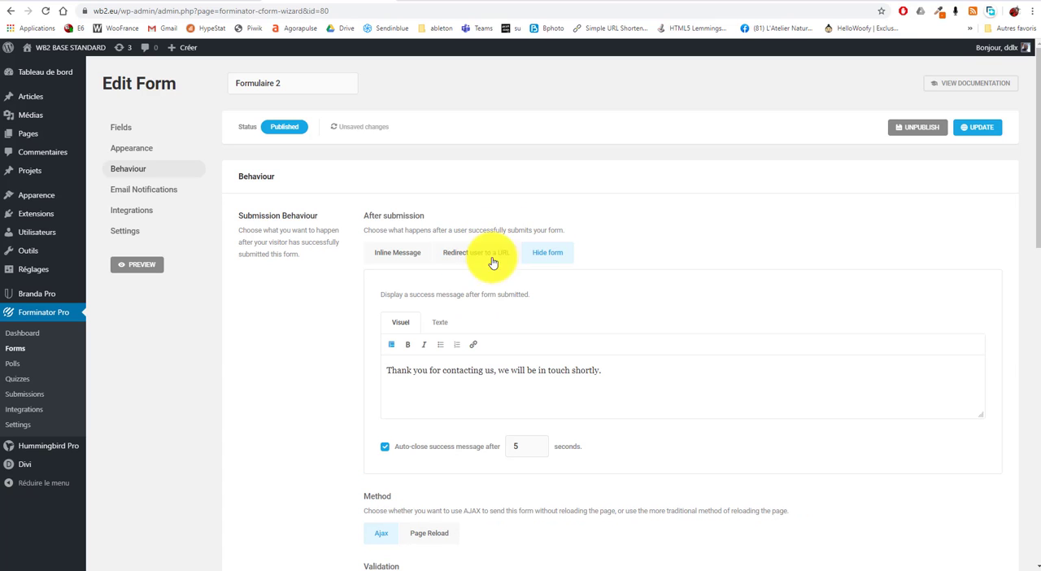
{"action": "left_click", "coordinate": [395, 253]}
Look through the remaining Behaviour settings of the form, from submission method and validation to security, lifespan and rendering
{"action": "scroll", "coordinate": [323, 332], "scroll_direction": "down", "scroll_amount": 1}
{"action": "scroll", "coordinate": [321, 337], "scroll_direction": "down", "scroll_amount": 2}
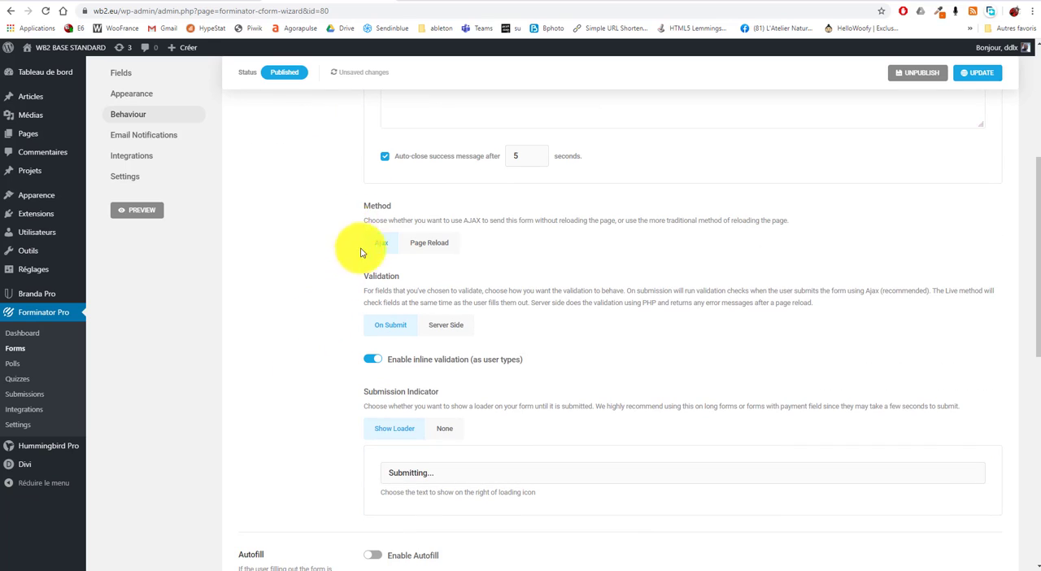
{"action": "scroll", "coordinate": [346, 277], "scroll_direction": "down", "scroll_amount": 3}
{"action": "scroll", "coordinate": [338, 370], "scroll_direction": "down", "scroll_amount": 2}
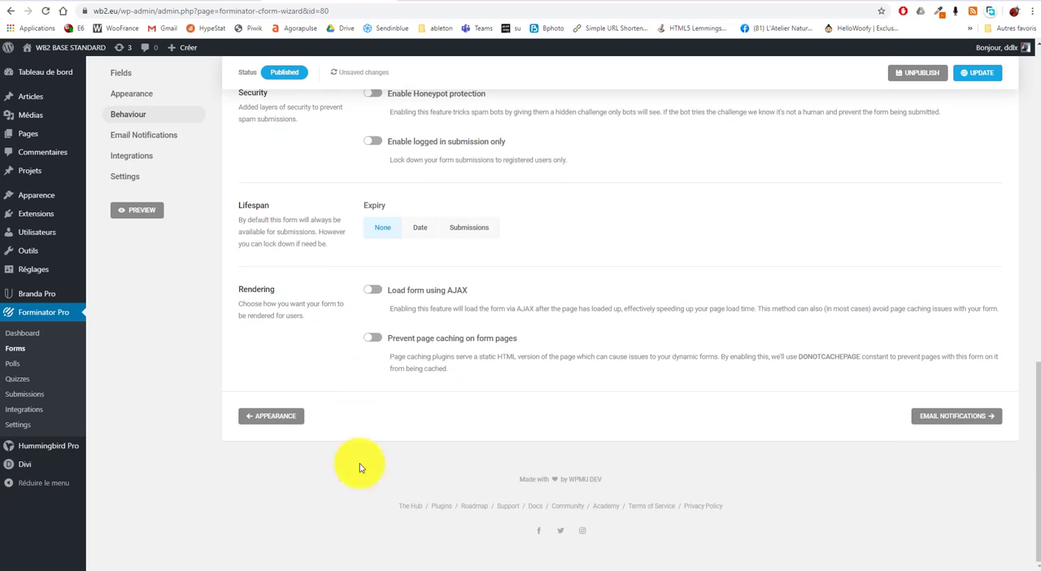
{"action": "scroll", "coordinate": [366, 480], "scroll_direction": "up", "scroll_amount": 3}
{"action": "scroll", "coordinate": [351, 452], "scroll_direction": "up", "scroll_amount": 5}
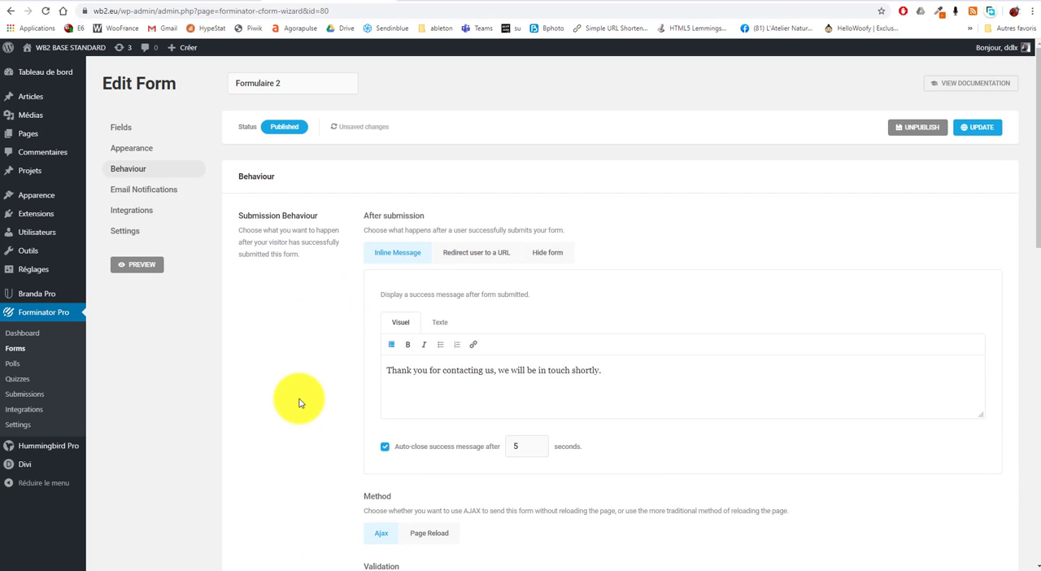
Set the Admin Email notification's recipients to a custom e-mail address plus the form's Email field, without adding another notification
{"action": "left_click", "coordinate": [167, 191]}
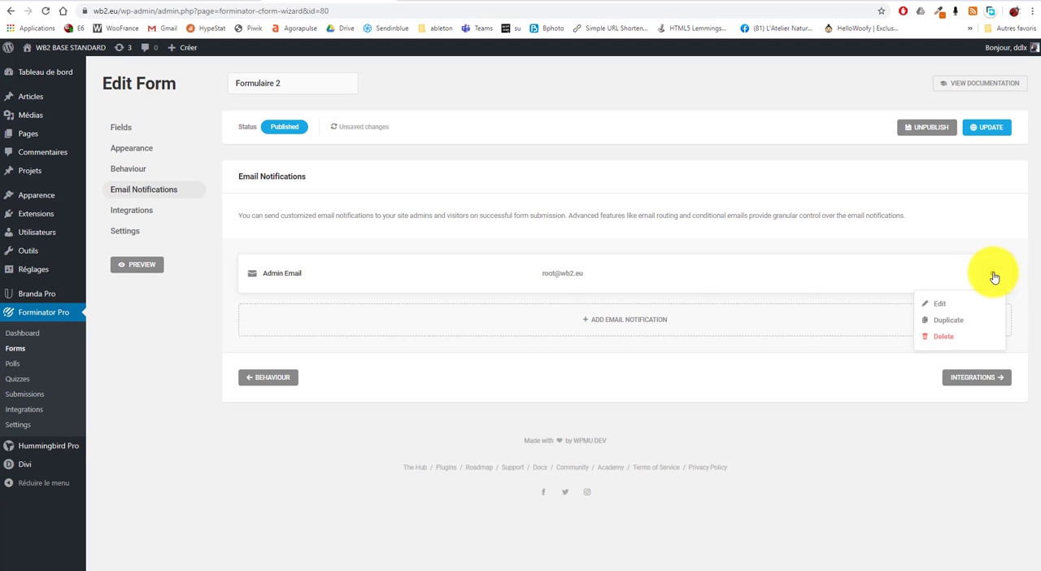
{"action": "left_click", "coordinate": [940, 305]}
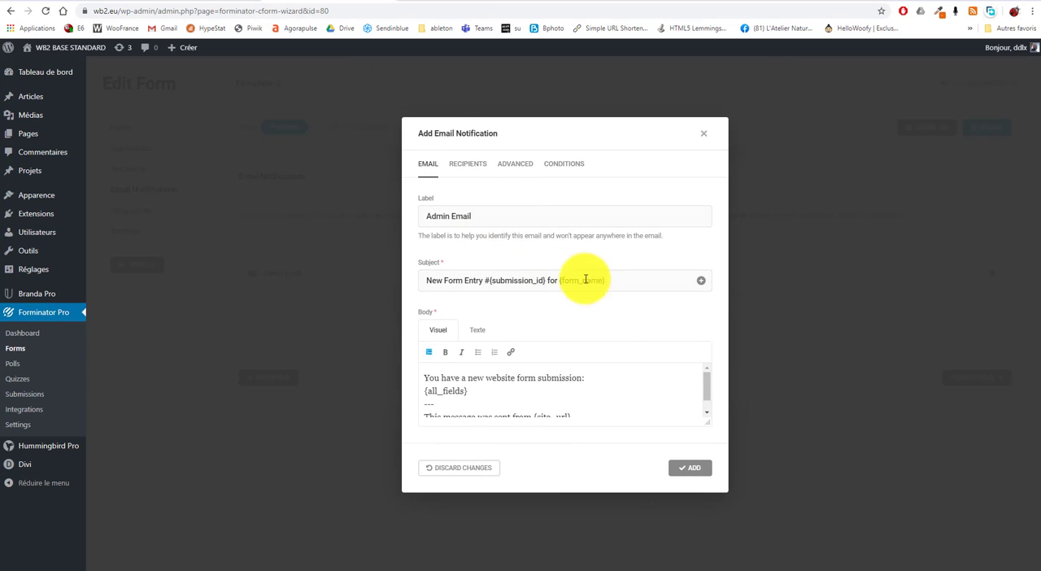
{"action": "left_click", "coordinate": [470, 164]}
{"action": "left_click_drag", "start_coordinate": [539, 354], "coordinate": [367, 348]}
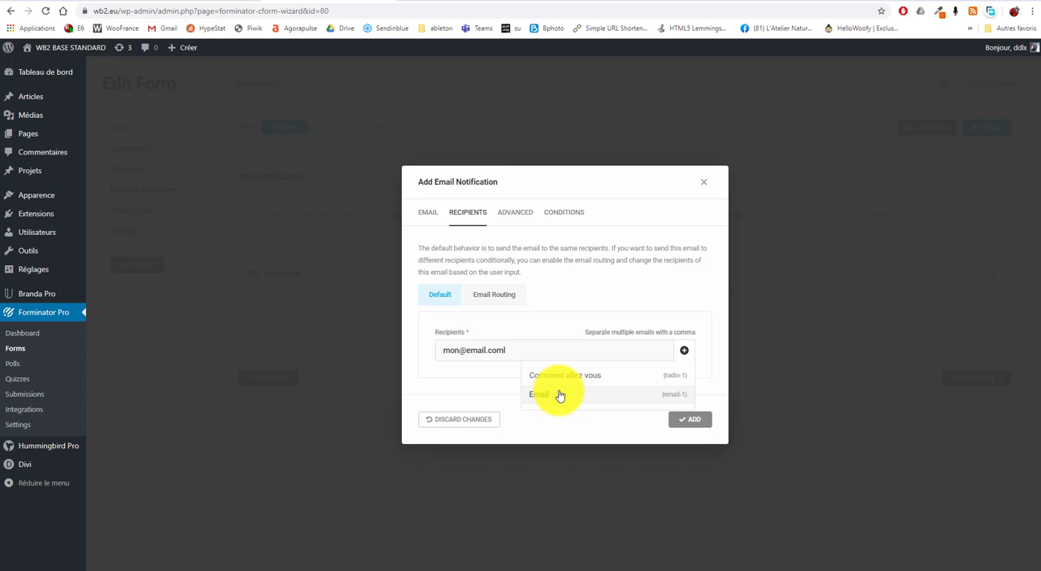
{"action": "left_click", "coordinate": [560, 396]}
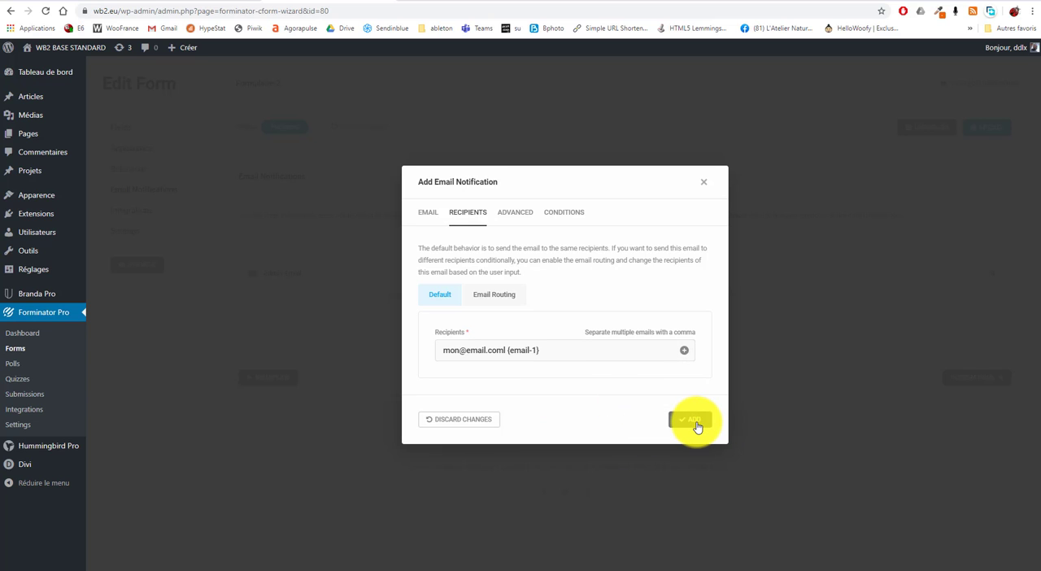
{"action": "left_click", "coordinate": [691, 419]}
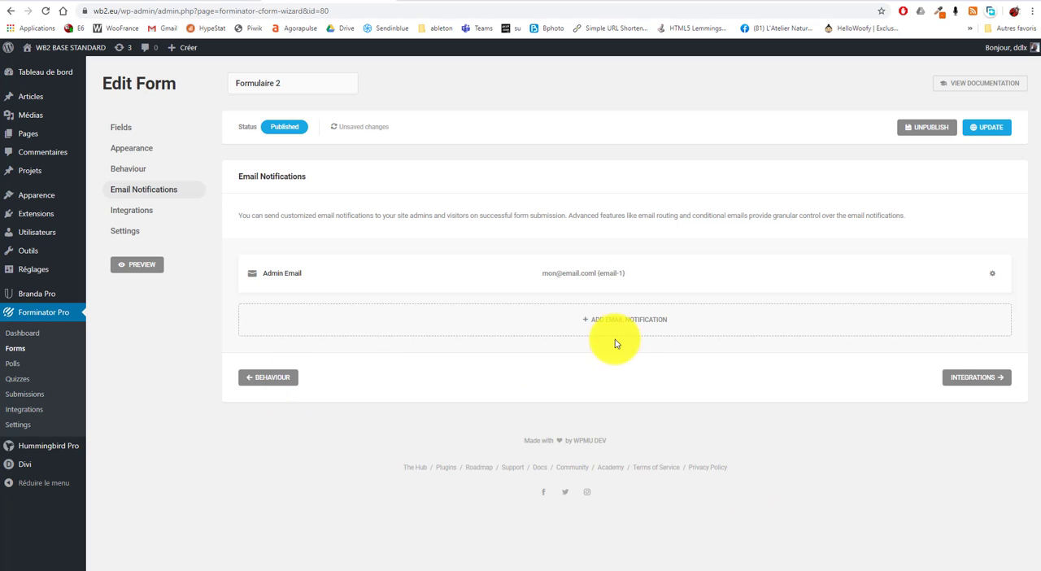
{"action": "left_click", "coordinate": [636, 325]}
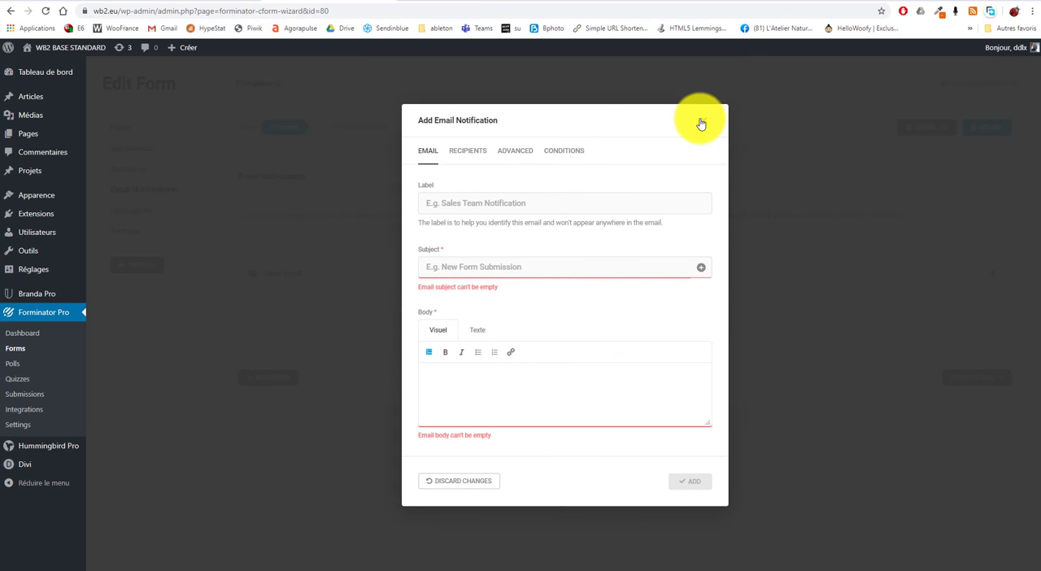
{"action": "left_click", "coordinate": [699, 122]}
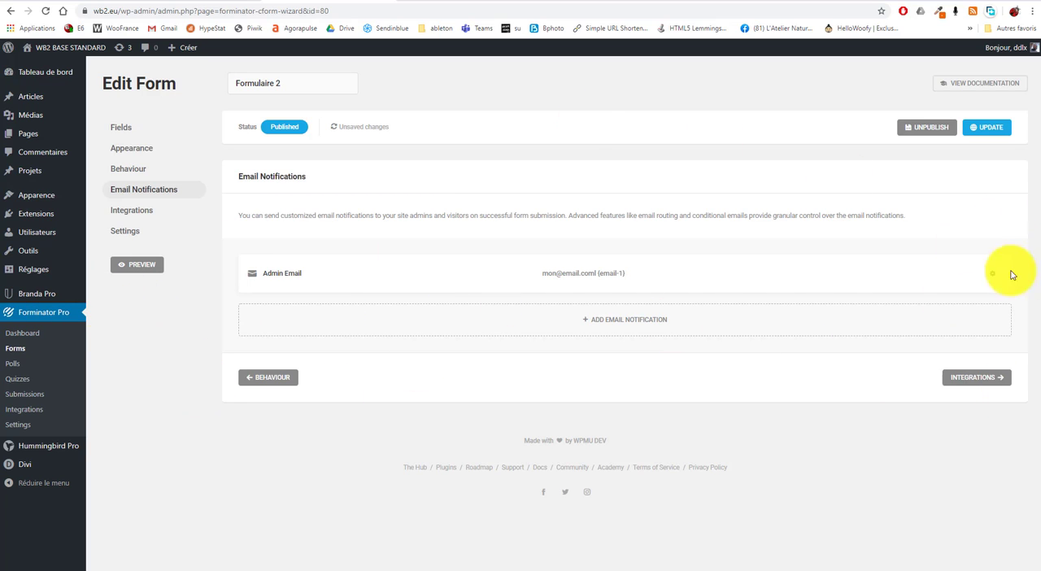
On the published Contact page, fill in email, first and last name, Téléphone ezezrer and Message rezrzer, and send the form
{"action": "left_click", "coordinate": [536, 7]}
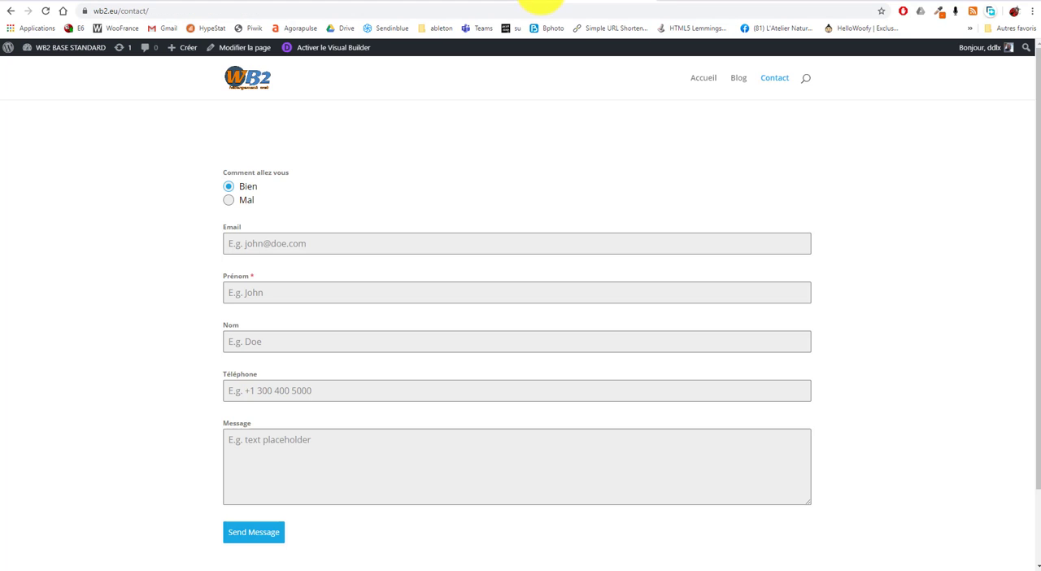
{"action": "left_click", "coordinate": [309, 247]}
{"action": "left_click", "coordinate": [278, 283]}
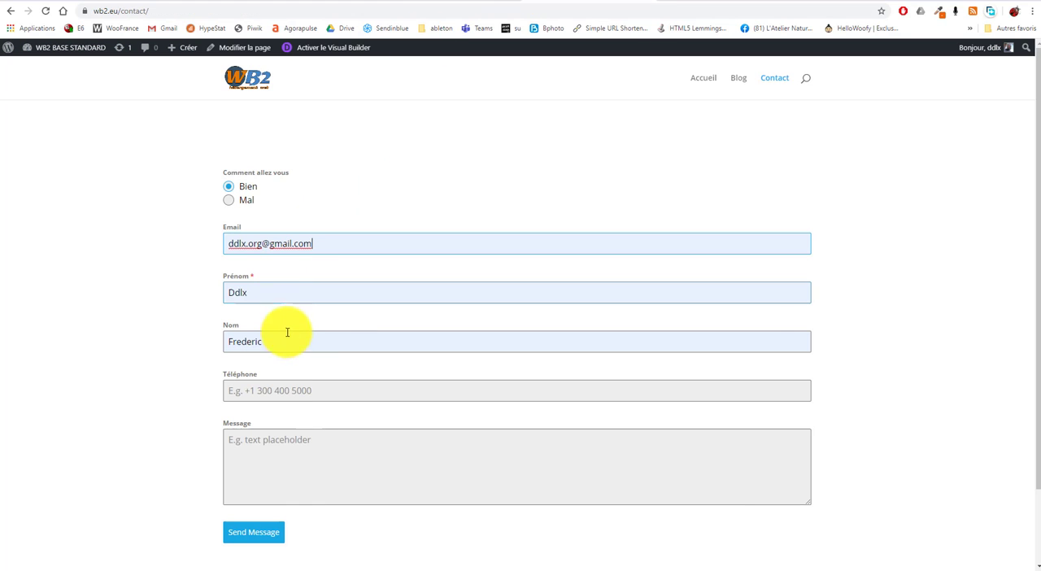
{"action": "left_click", "coordinate": [291, 395]}
{"action": "type", "text": "ezezrer"}
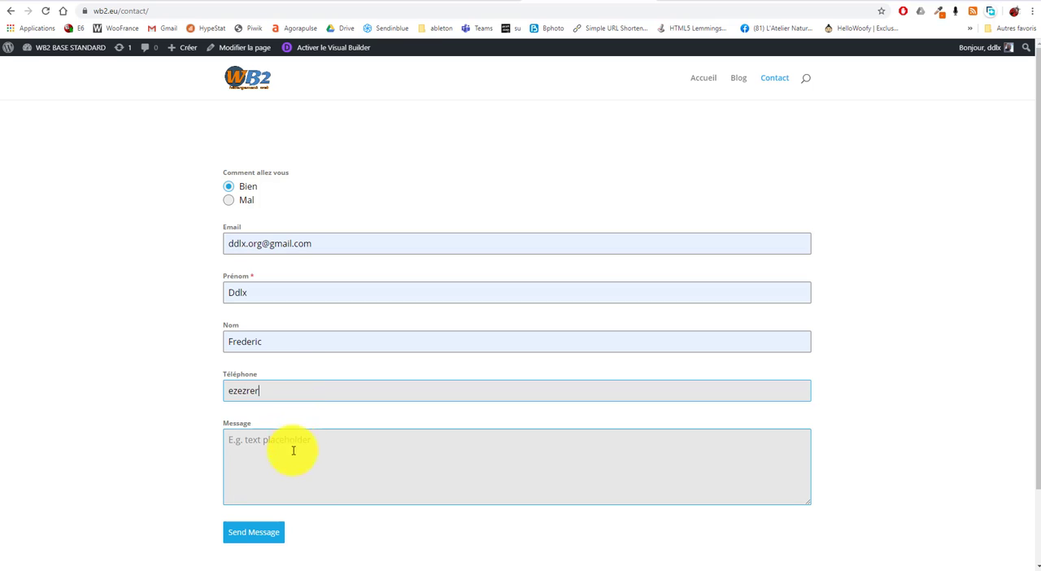
{"action": "left_click", "coordinate": [292, 451]}
{"action": "type", "text": "rezrzer"}
{"action": "left_click", "coordinate": [252, 533]}
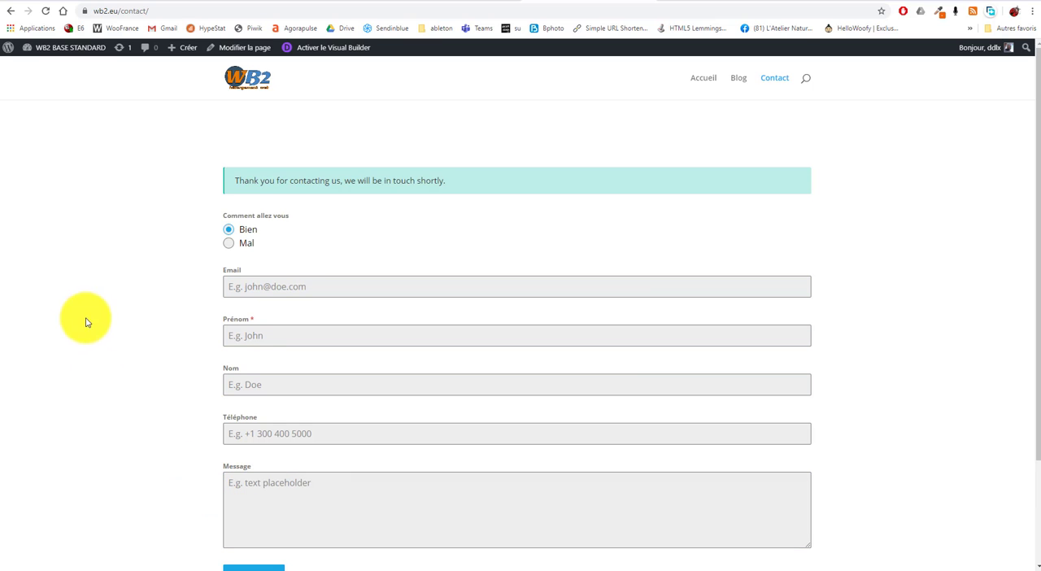
{"action": "left_click_drag", "start_coordinate": [228, 182], "coordinate": [493, 168]}
Return to the Formulaire 2 editor and go to Forminator Pro's Submissions page, leaving without saving the form changes
{"action": "left_click", "coordinate": [480, 4]}
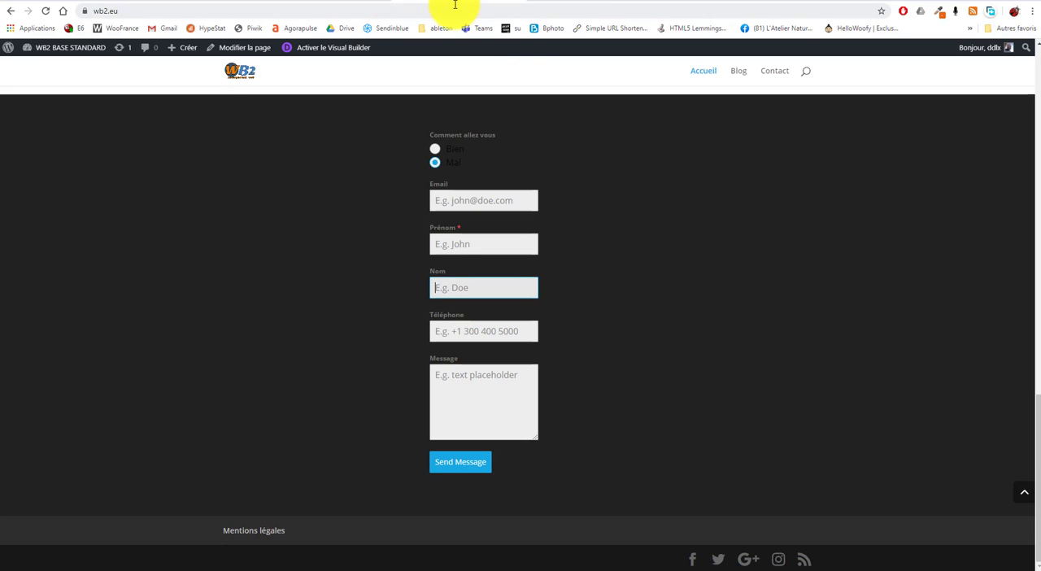
{"action": "left_click", "coordinate": [430, 4]}
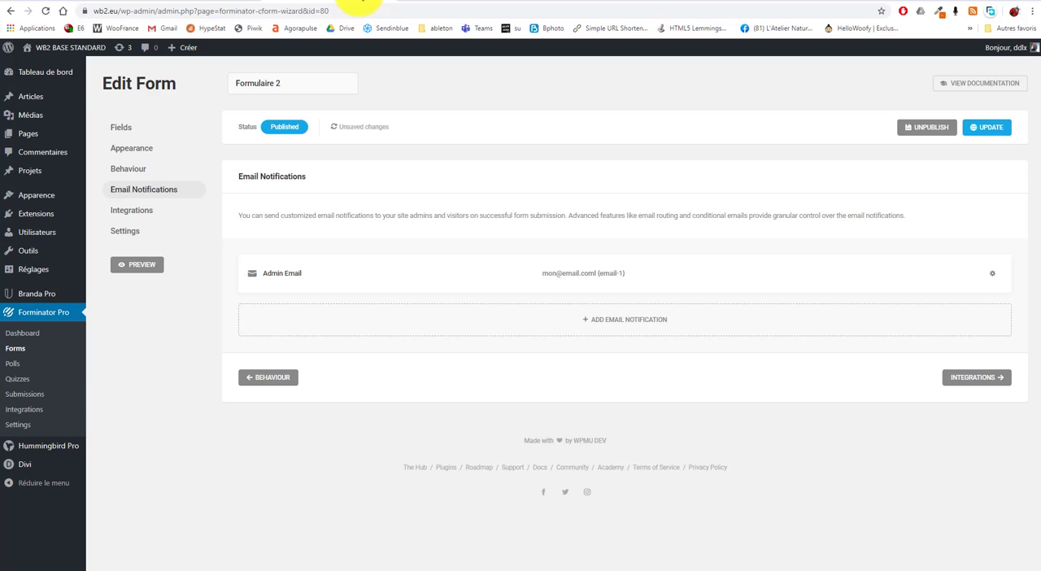
{"action": "left_click", "coordinate": [33, 402]}
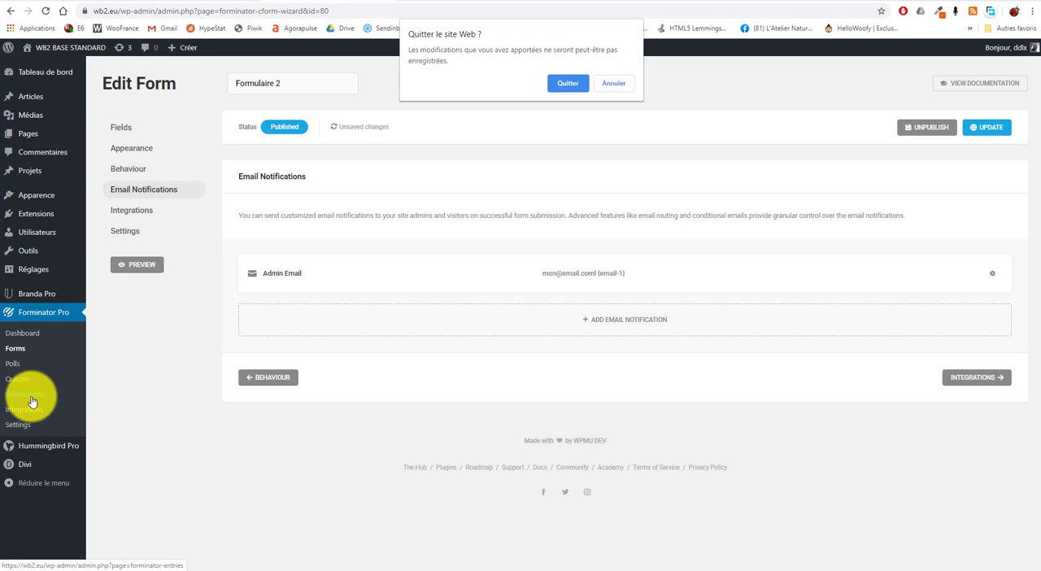
{"action": "left_click", "coordinate": [568, 82]}
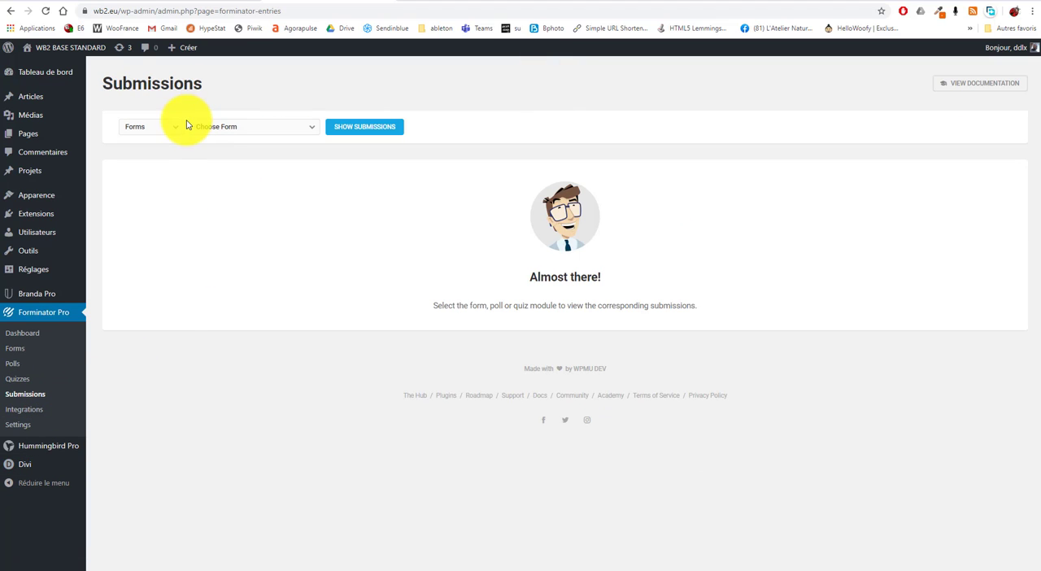
Show the submissions of Formulaire 2, expand the test entry to review its submitted fields, and collapse it
{"action": "left_click", "coordinate": [290, 129]}
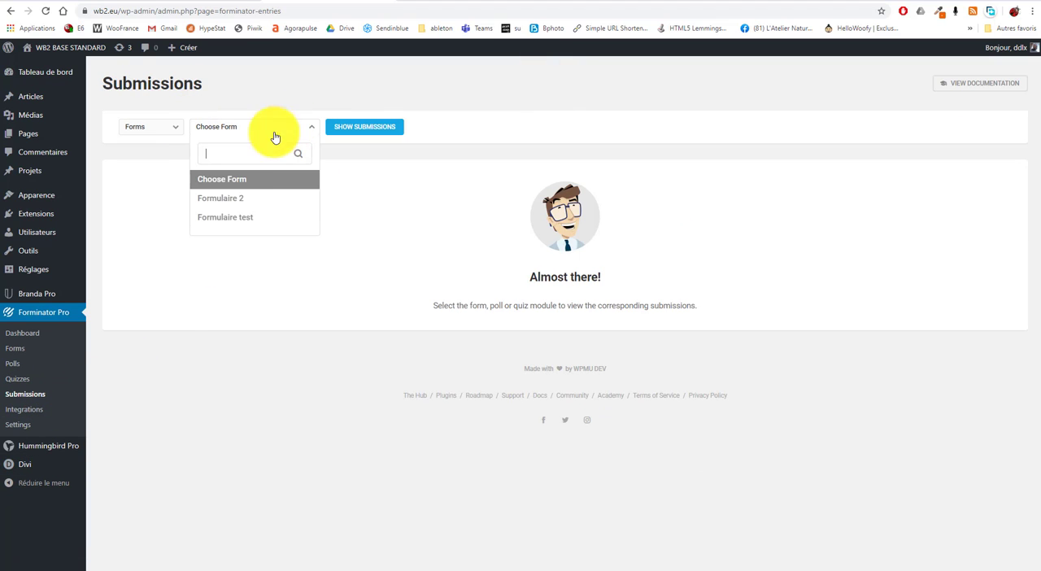
{"action": "left_click", "coordinate": [233, 200]}
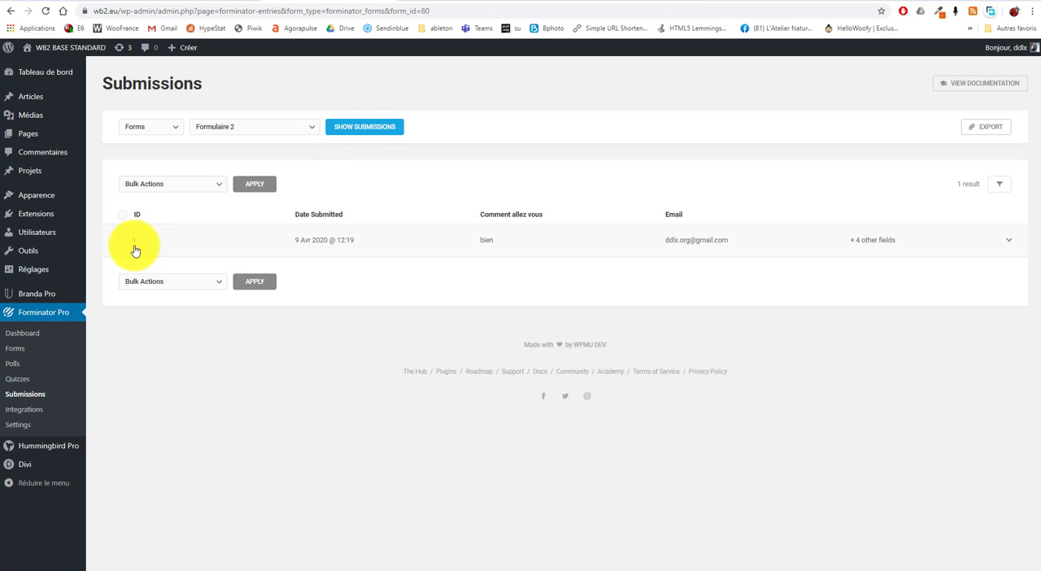
{"action": "left_click_drag", "start_coordinate": [188, 248], "coordinate": [1002, 244]}
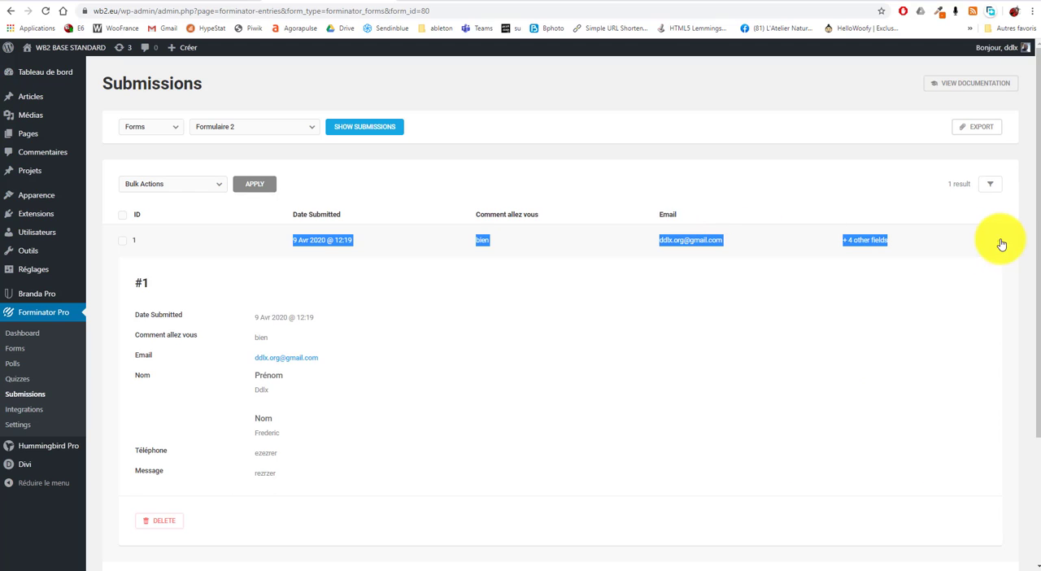
{"action": "left_click", "coordinate": [158, 244]}
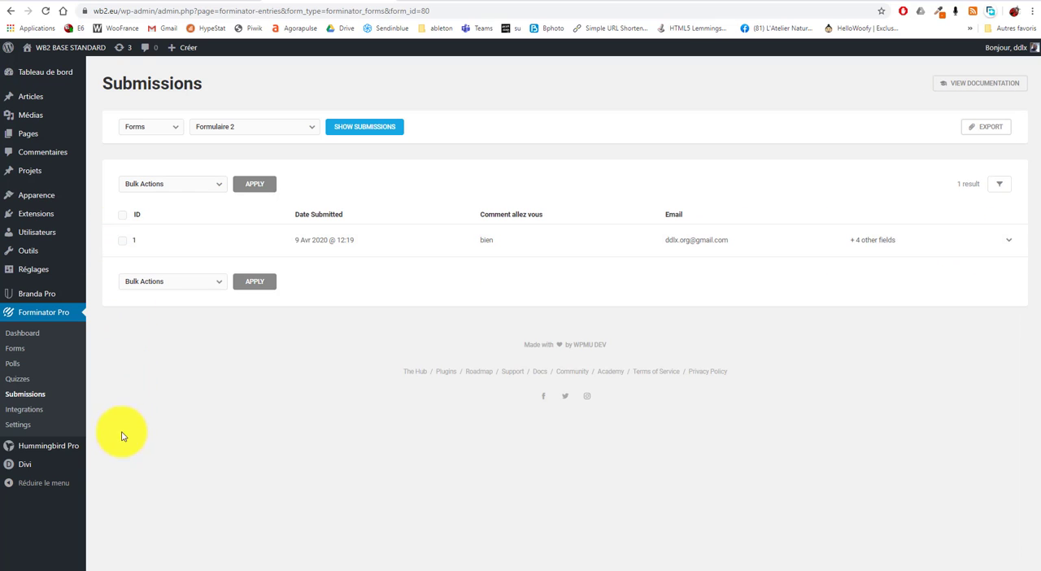